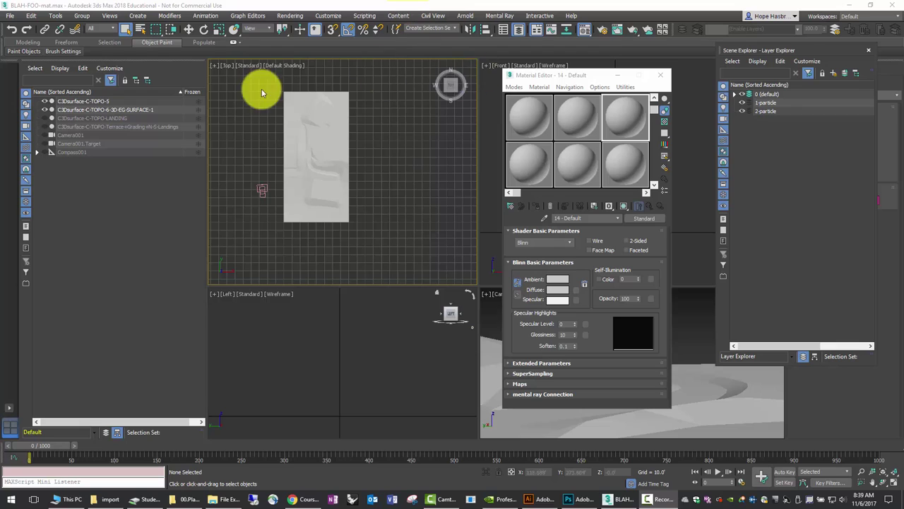
Select the 14 - Default material slot and enable its Diffuse Color map in the Maps rollout
{"action": "left_click", "coordinate": [525, 123]}
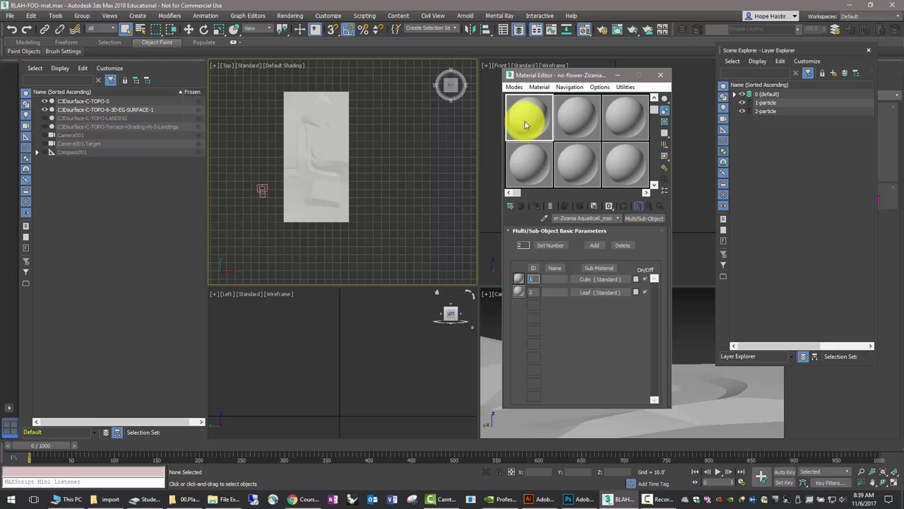
{"action": "left_click", "coordinate": [572, 124]}
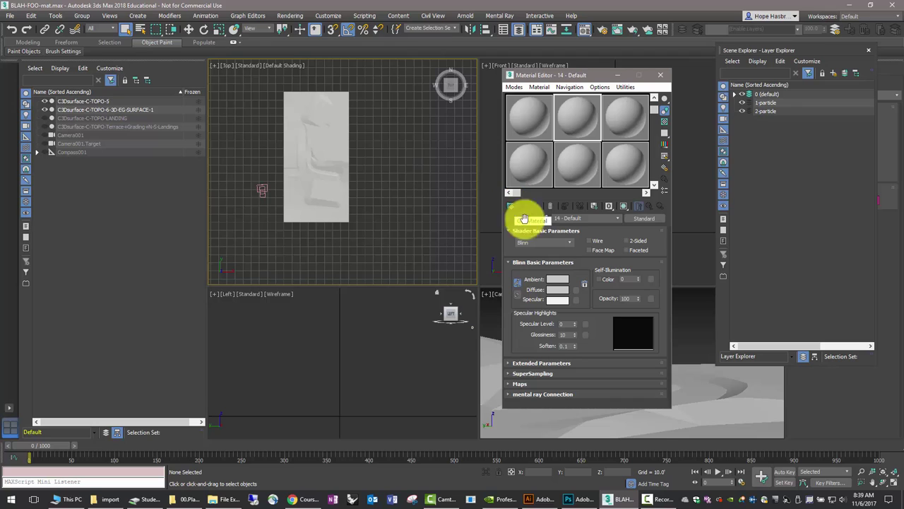
{"action": "left_click", "coordinate": [508, 384]}
{"action": "scroll", "coordinate": [513, 245], "scroll_direction": "up", "scroll_amount": 2}
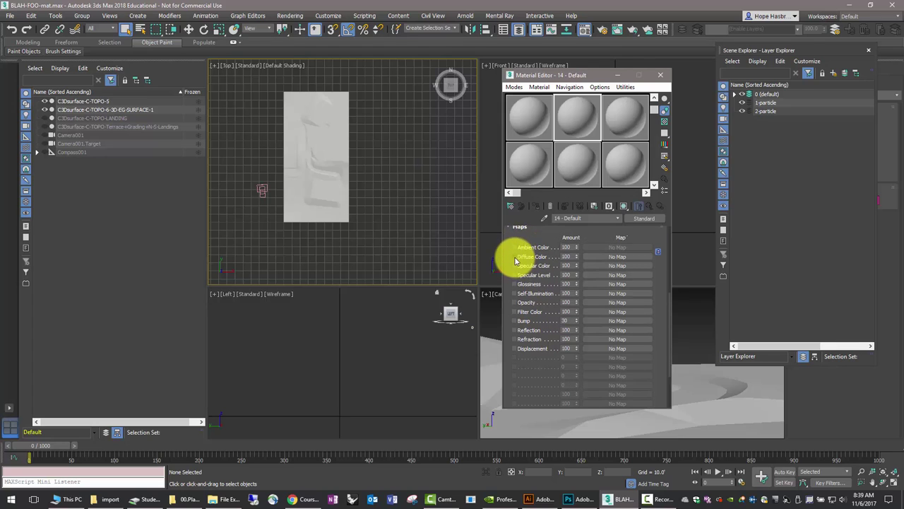
{"action": "left_click", "coordinate": [513, 256]}
Choose Bitmap from the General map types for the Diffuse Color slot
{"action": "left_click", "coordinate": [612, 259]}
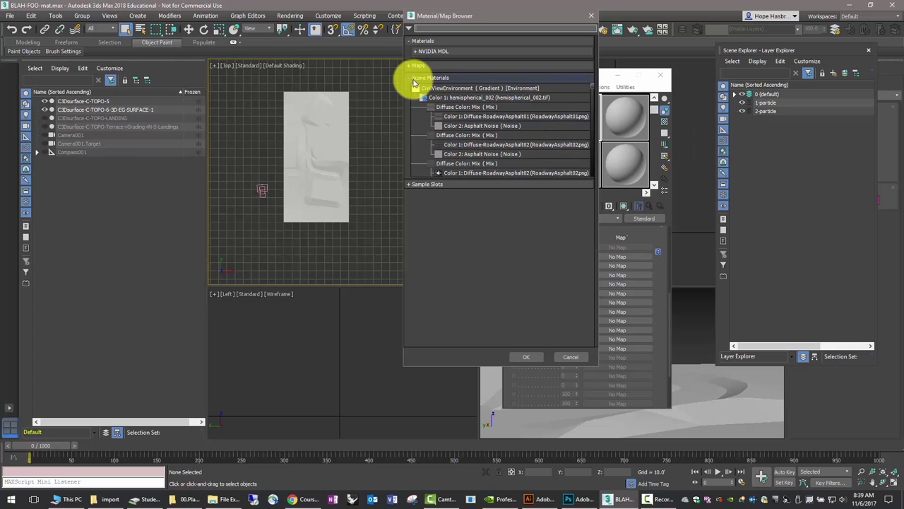
{"action": "left_click", "coordinate": [411, 65]}
{"action": "left_click", "coordinate": [414, 76]}
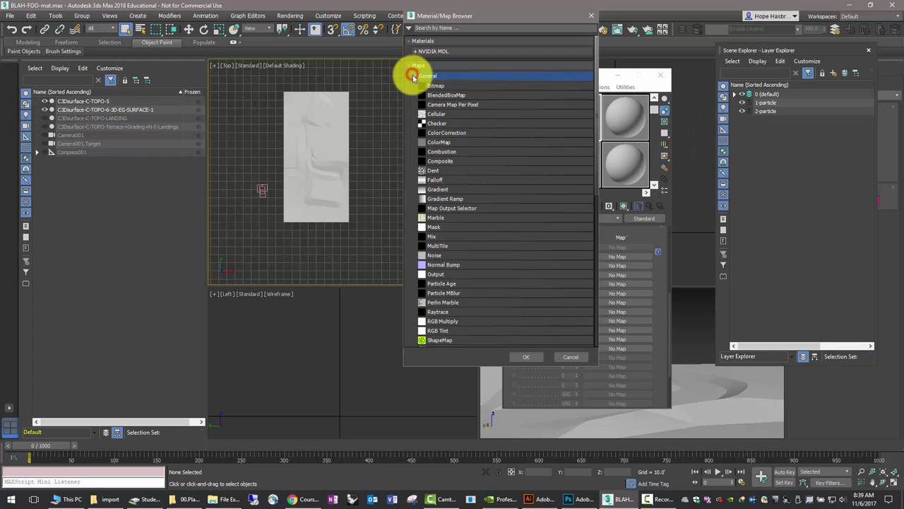
{"action": "key", "text": "Escape"}
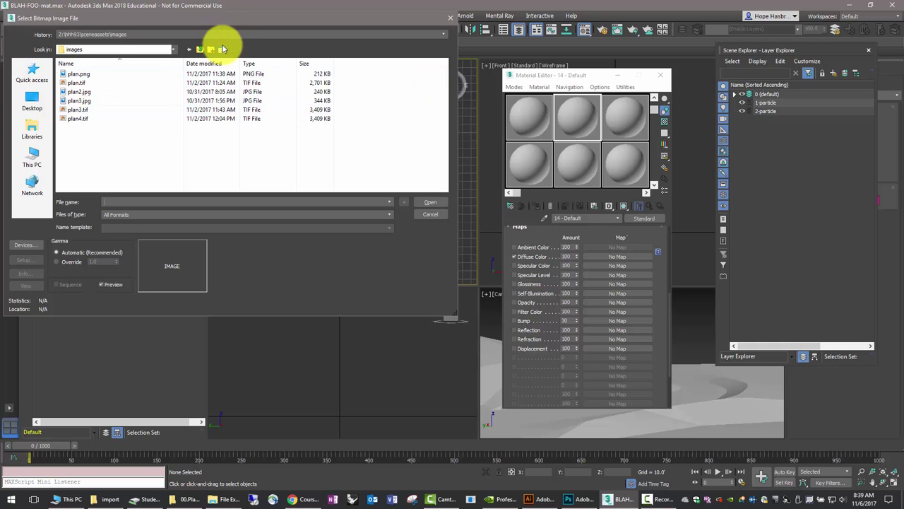
Show the image files as large thumbnails and browse the images folder for plan4.tif
{"action": "left_click", "coordinate": [222, 49]}
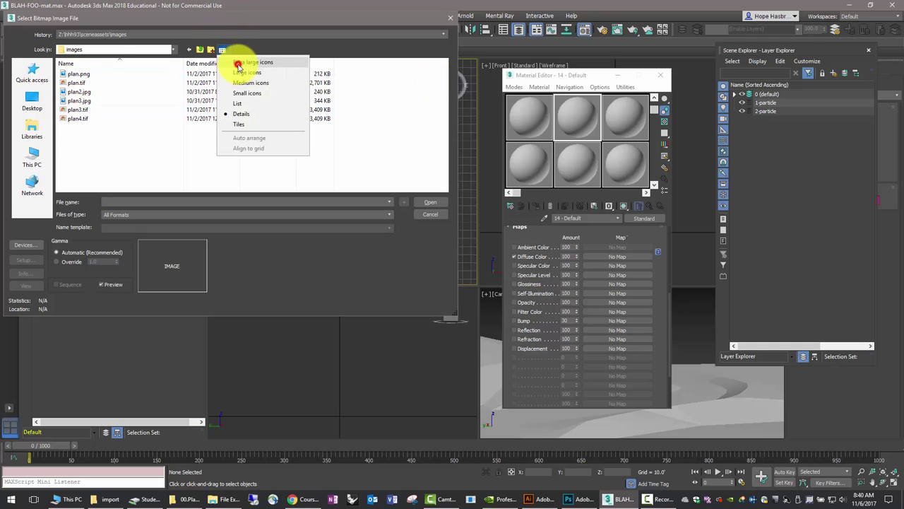
{"action": "left_click", "coordinate": [240, 62]}
{"action": "left_click", "coordinate": [155, 129]}
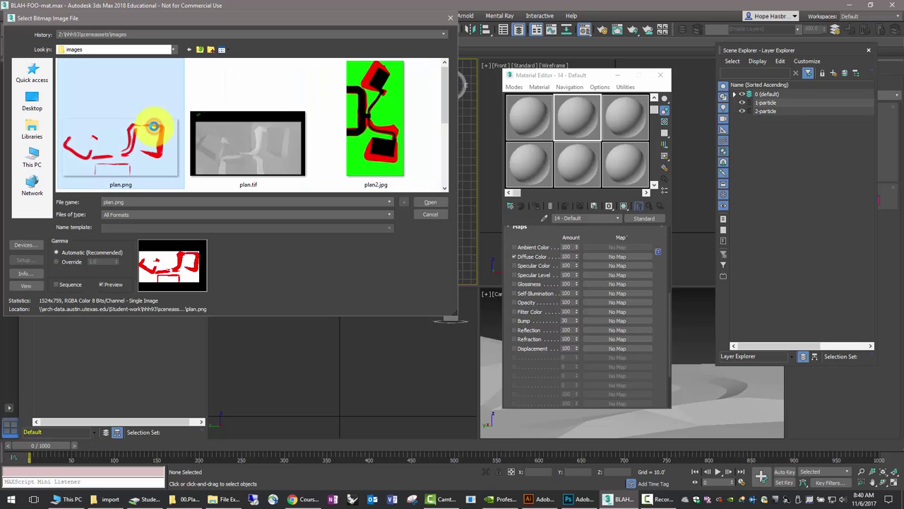
{"action": "scroll", "coordinate": [308, 103], "scroll_direction": "down", "scroll_amount": 1}
{"action": "scroll", "coordinate": [308, 104], "scroll_direction": "down", "scroll_amount": 1}
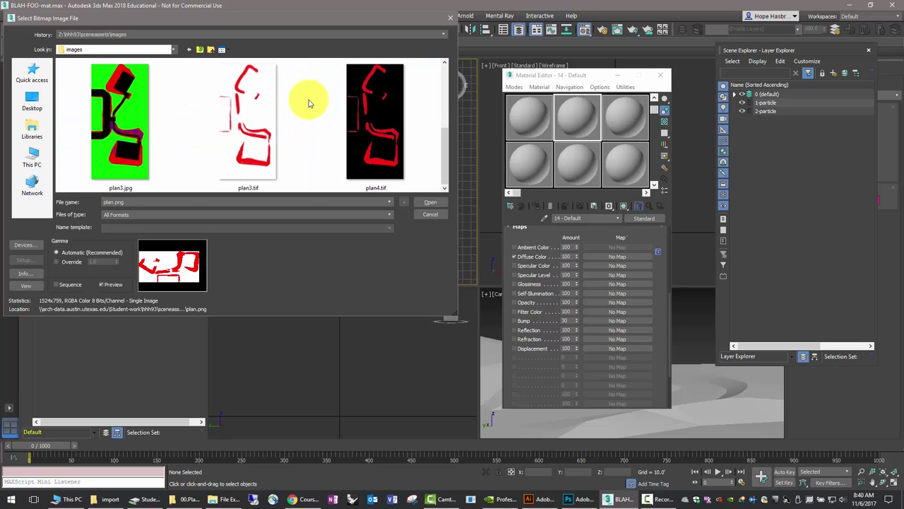
Load plan4.tif as the diffuse image and preview the material on a cube
{"action": "left_click", "coordinate": [432, 207]}
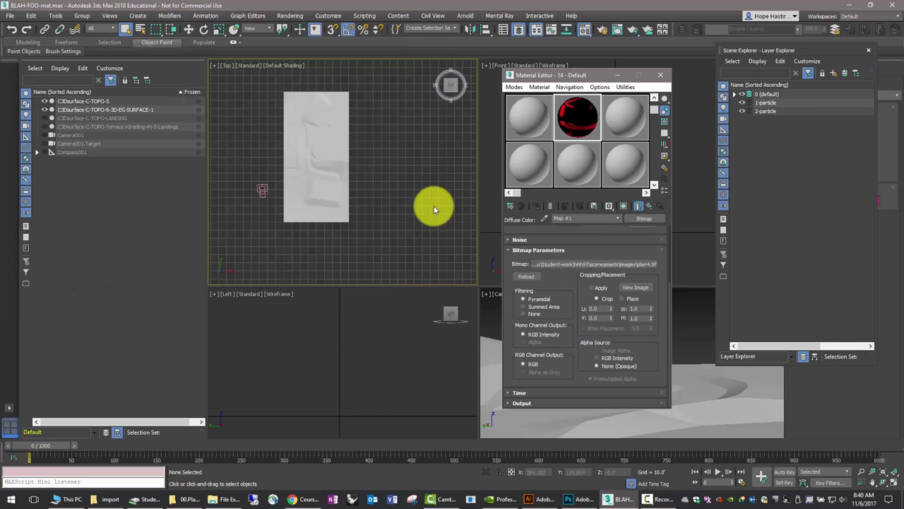
{"action": "left_click", "coordinate": [667, 99]}
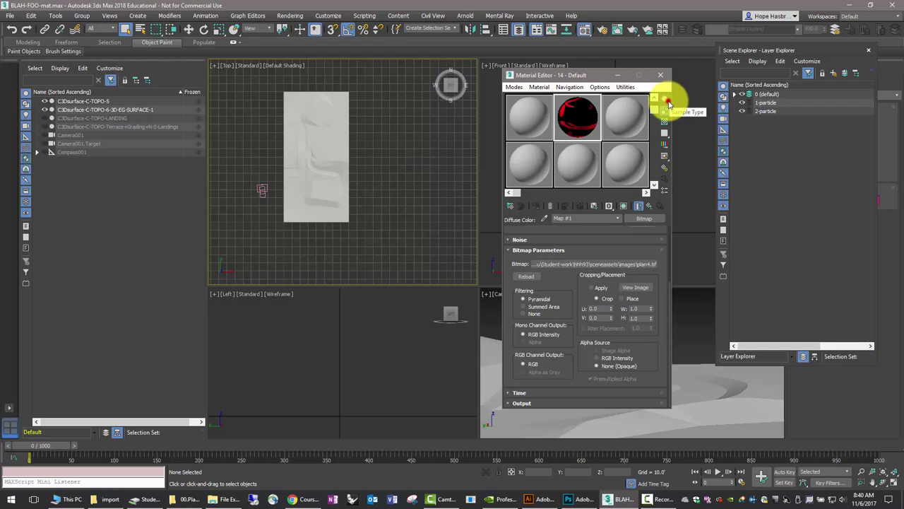
{"action": "left_click", "coordinate": [697, 101]}
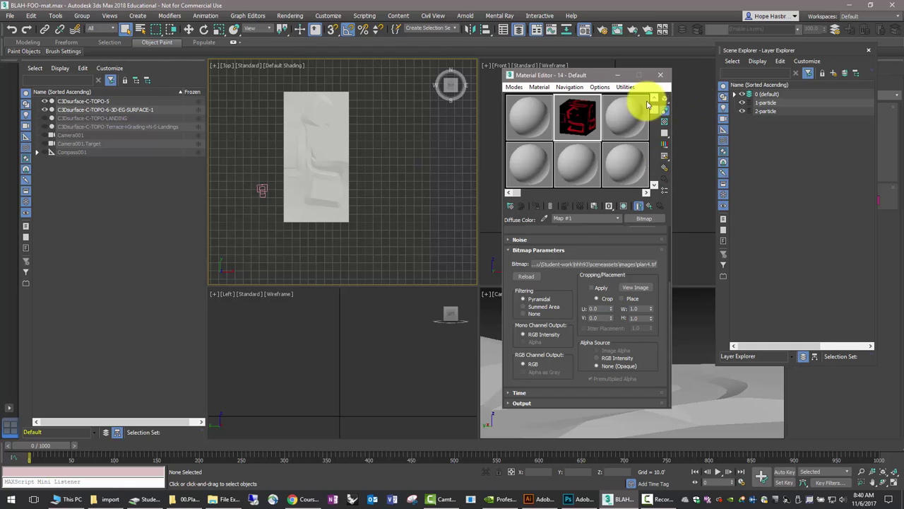
Apply the plan4 material to the terrain surface with its map shown in viewports, then close the editor
{"action": "left_click", "coordinate": [345, 111]}
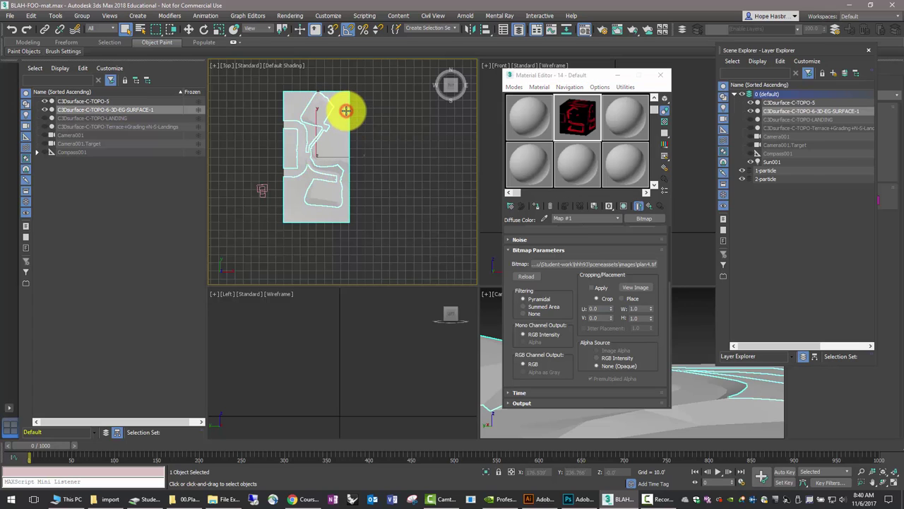
{"action": "left_click", "coordinate": [536, 207]}
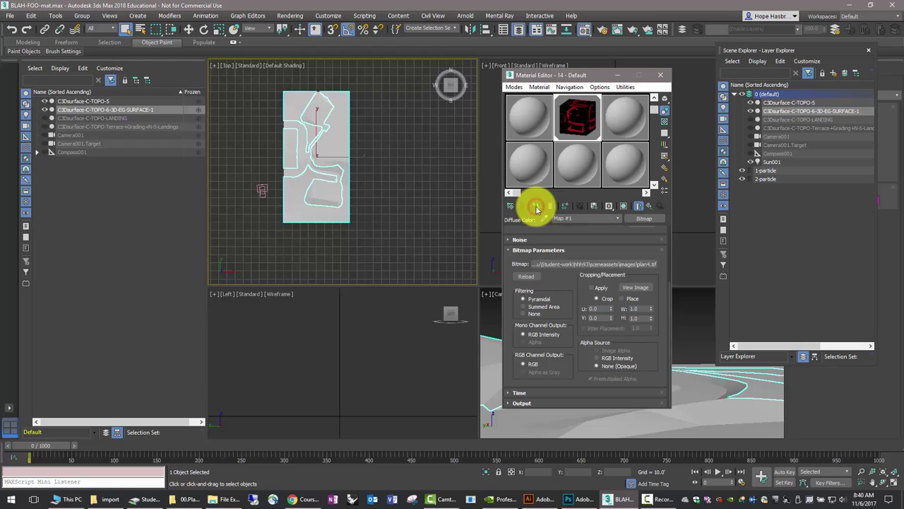
{"action": "left_click", "coordinate": [575, 109]}
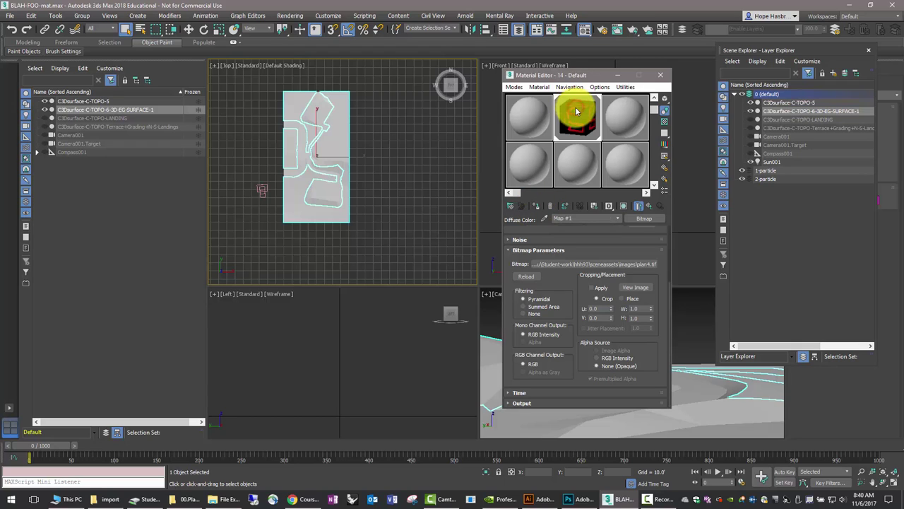
{"action": "left_click_drag", "start_coordinate": [575, 110], "coordinate": [351, 154]}
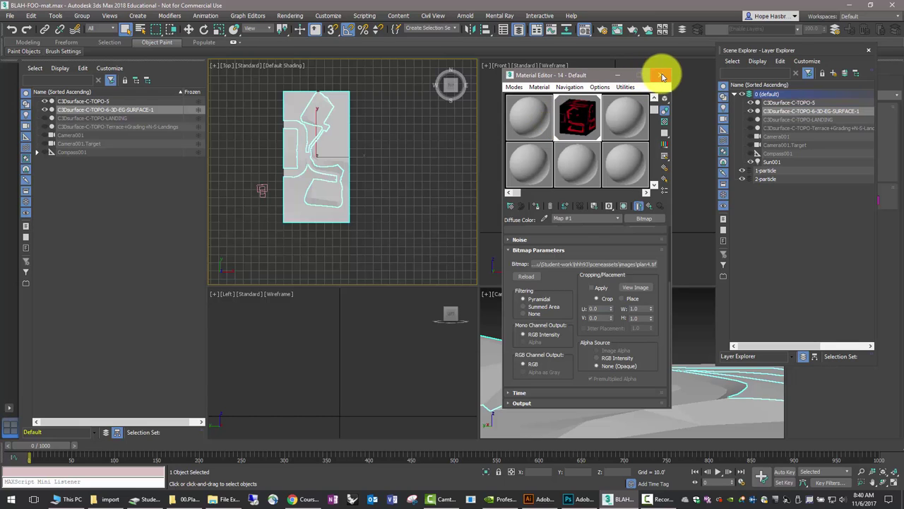
{"action": "left_click", "coordinate": [662, 76]}
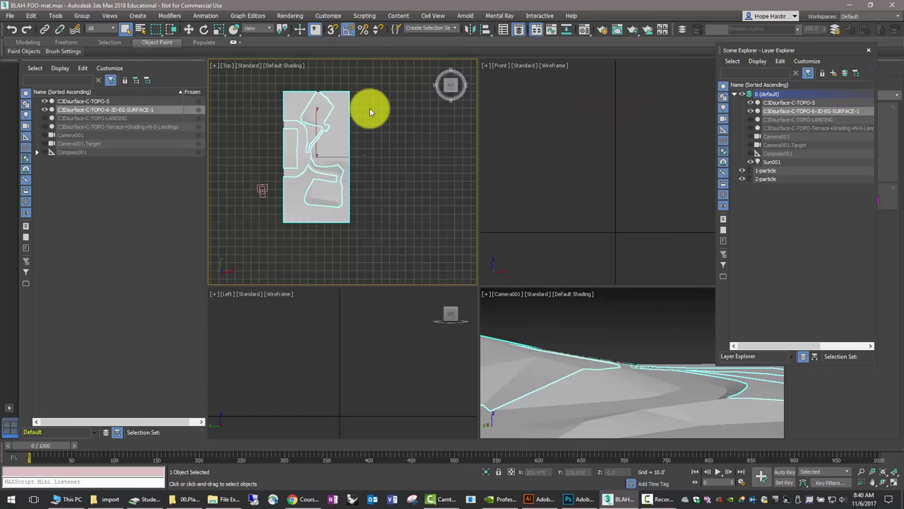
Close the Scene Explorer and delete the terrain surface's existing UVW Map modifier
{"action": "left_click", "coordinate": [868, 51]}
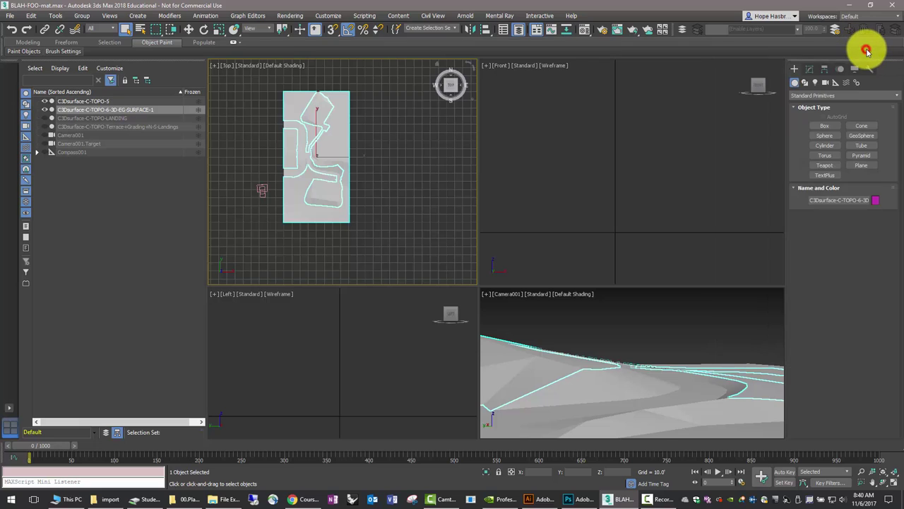
{"action": "left_click", "coordinate": [809, 69]}
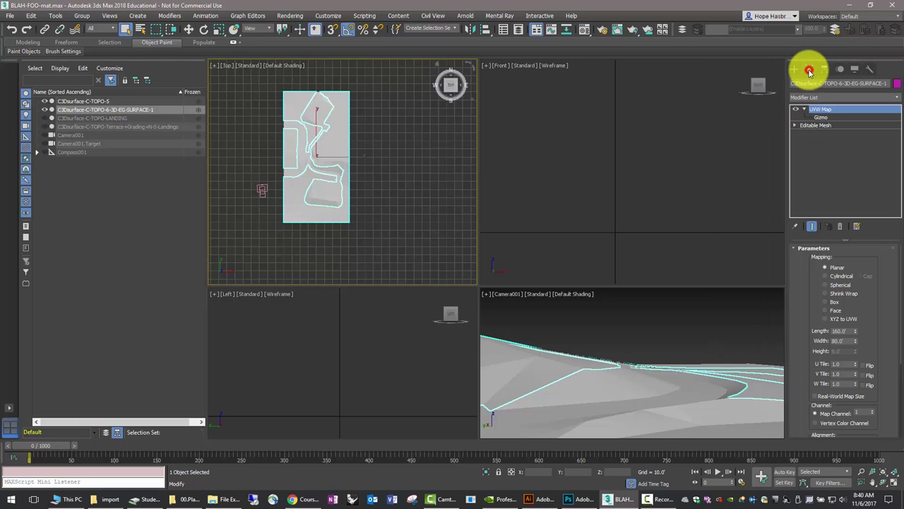
{"action": "left_click", "coordinate": [815, 111]}
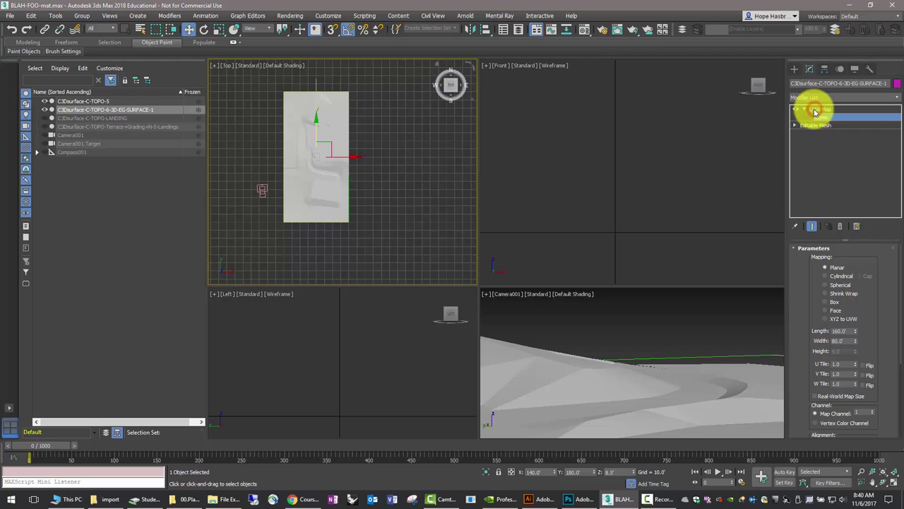
{"action": "left_click", "coordinate": [821, 110]}
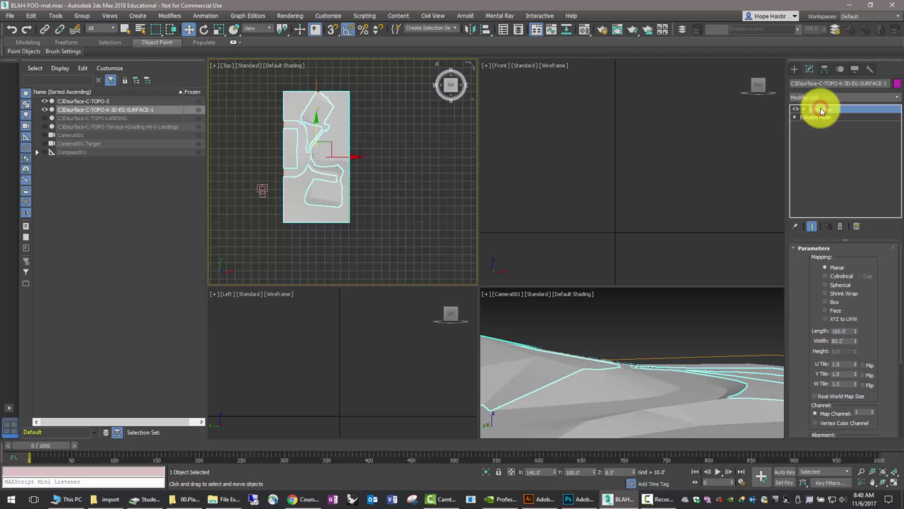
{"action": "left_click", "coordinate": [840, 227]}
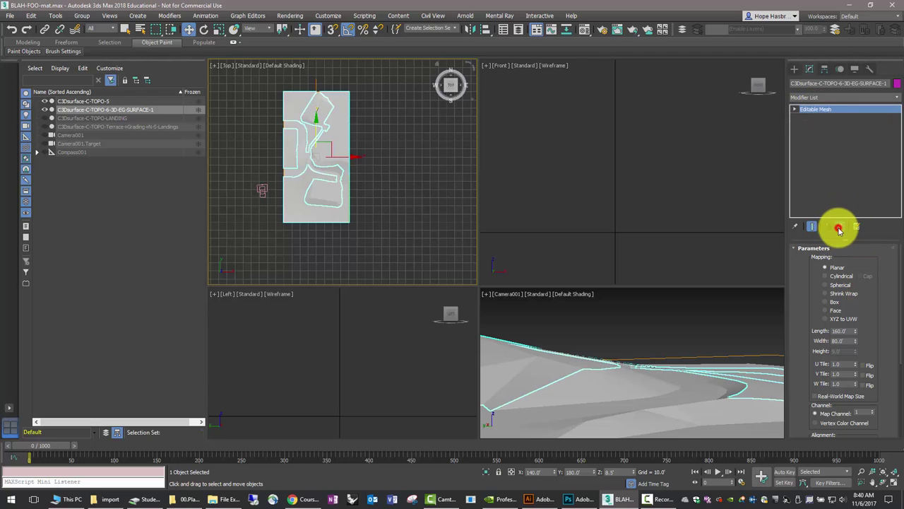
Add a new planar UVW Map modifier (160' by 80') and expand its sub-objects
{"action": "left_click", "coordinate": [804, 98]}
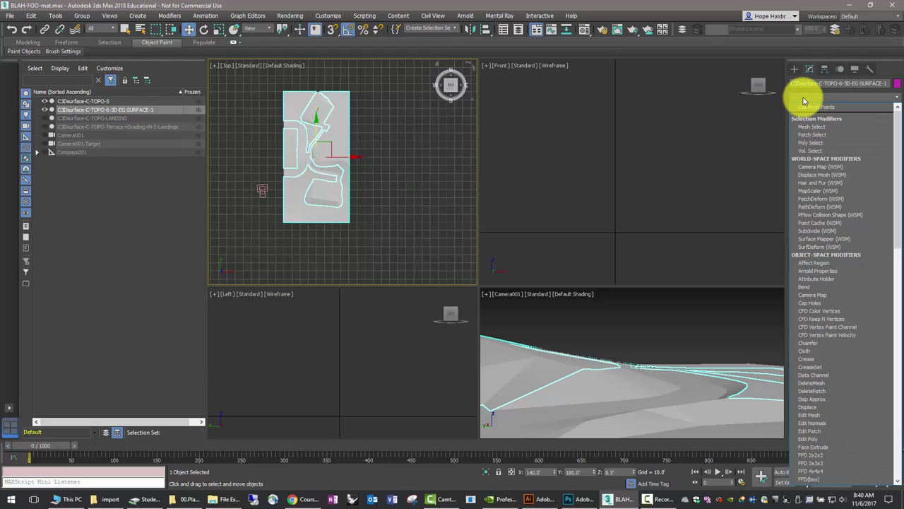
{"action": "scroll", "coordinate": [840, 203], "scroll_direction": "down", "scroll_amount": 20}
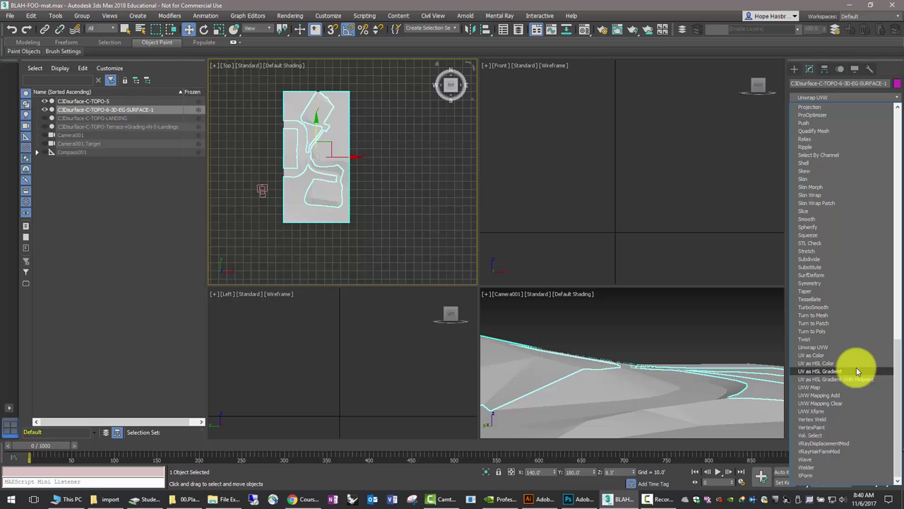
{"action": "left_click", "coordinate": [812, 387]}
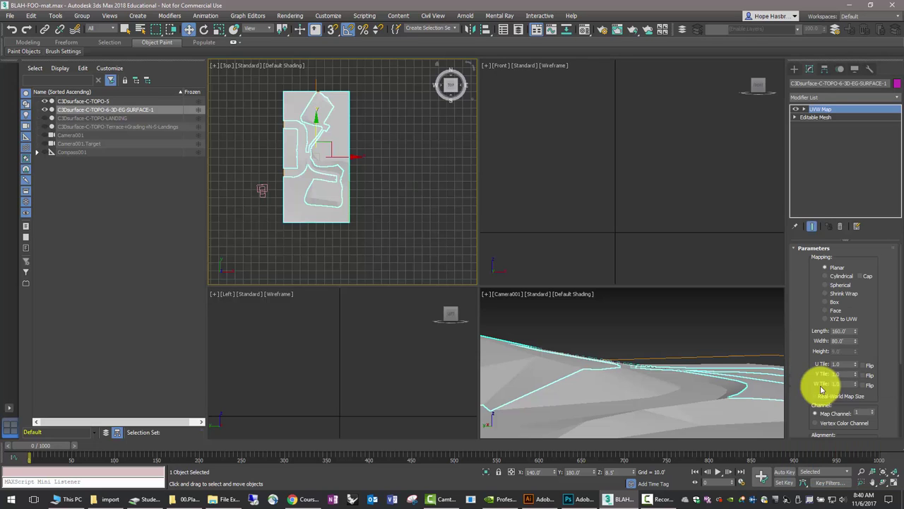
{"action": "left_click", "coordinate": [804, 109]}
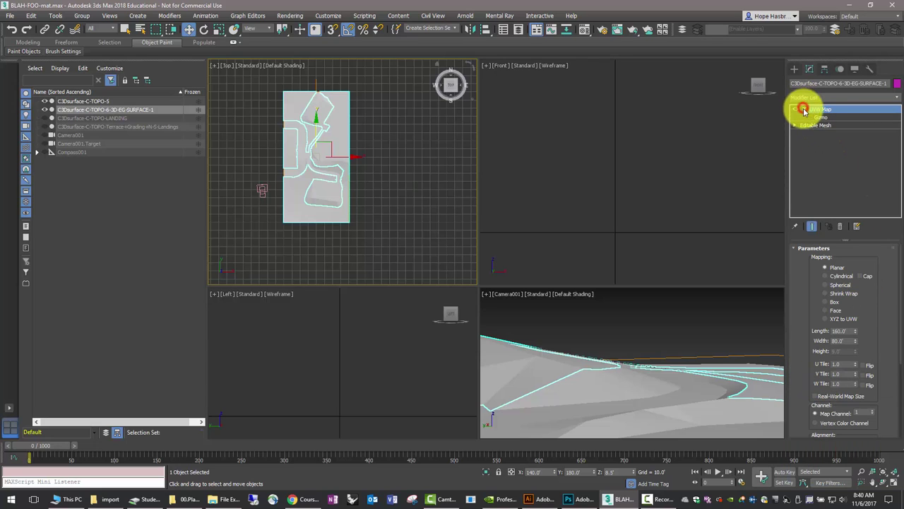
Shift the UVW Map gizmo right, fit it to the terrain bounds, and save the scene
{"action": "left_click", "coordinate": [822, 118]}
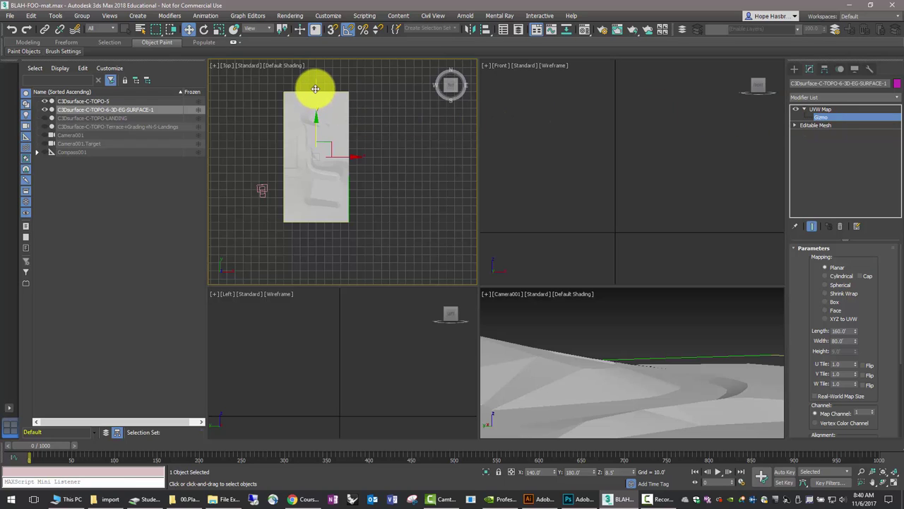
{"action": "left_click_drag", "start_coordinate": [313, 85], "coordinate": [355, 86]}
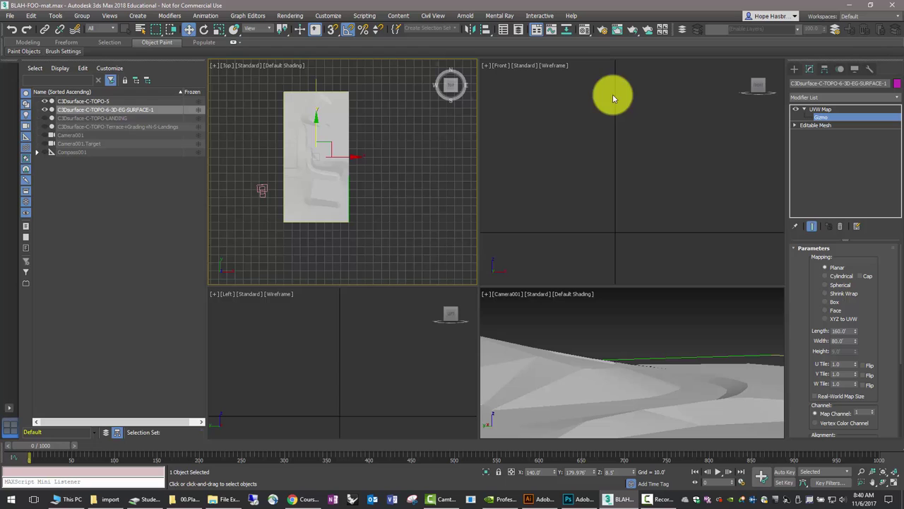
{"action": "left_click_drag", "start_coordinate": [326, 144], "coordinate": [351, 145]}
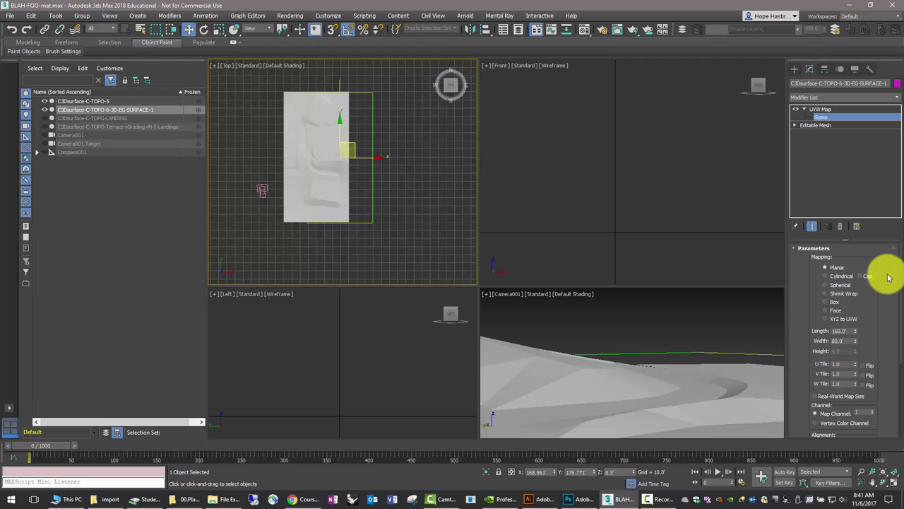
{"action": "left_click_drag", "start_coordinate": [900, 281], "coordinate": [897, 381]}
{"action": "left_click", "coordinate": [824, 342]}
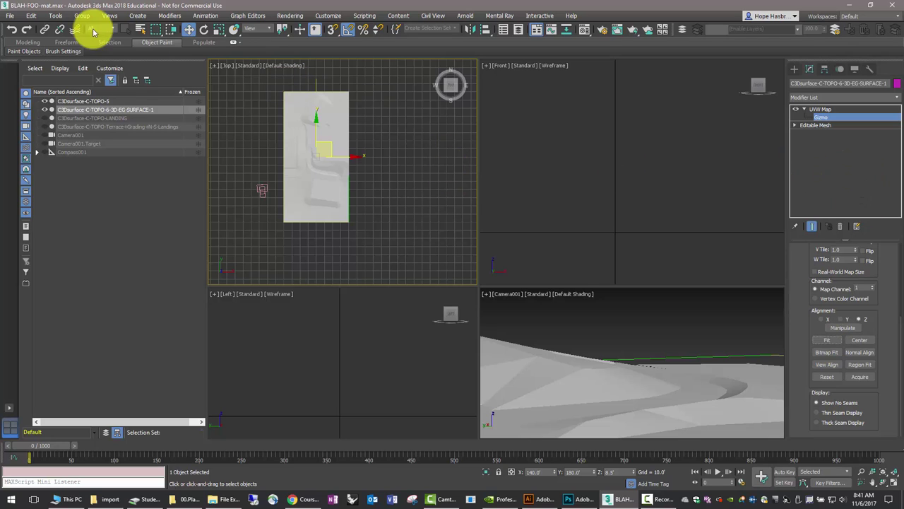
{"action": "left_click", "coordinate": [9, 15]}
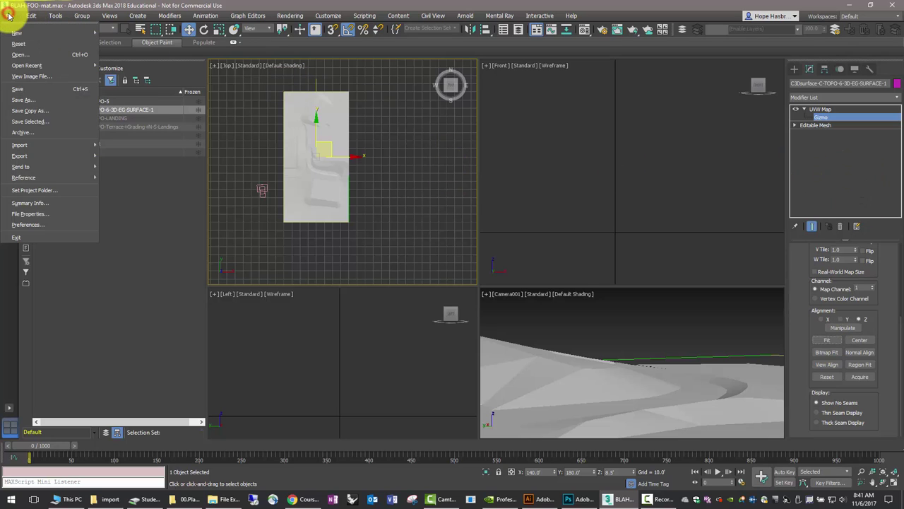
{"action": "left_click", "coordinate": [41, 91]}
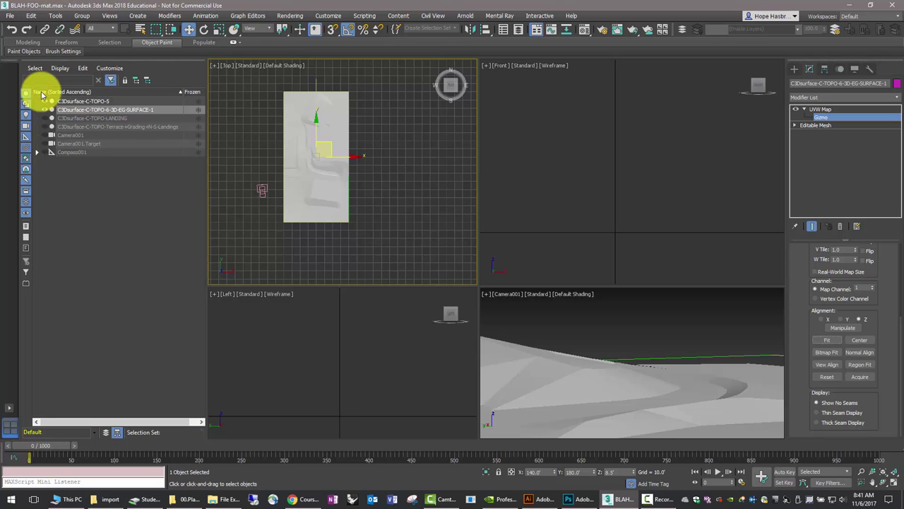
{"action": "left_click", "coordinate": [582, 31]}
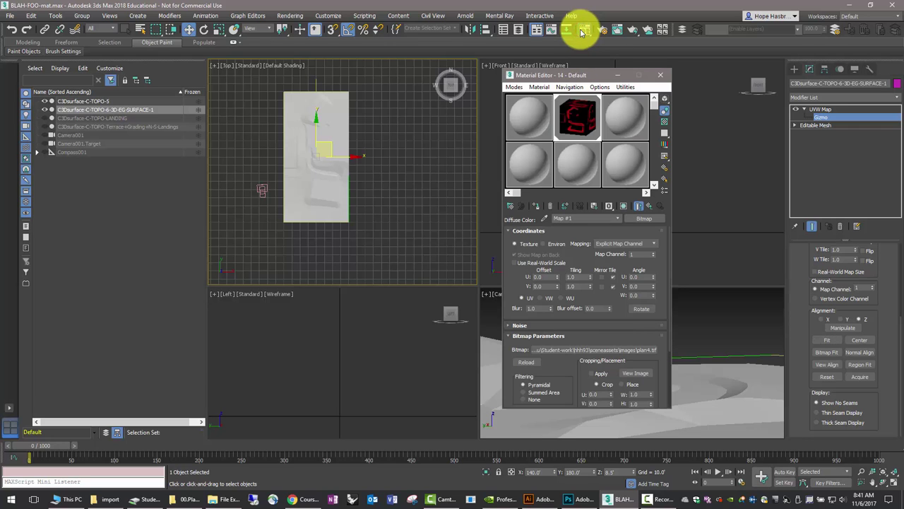
{"action": "left_click", "coordinate": [249, 65]}
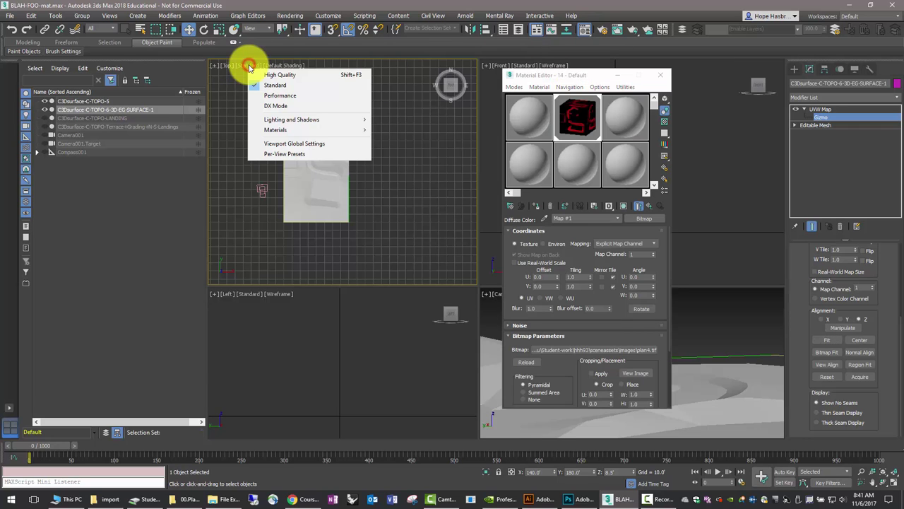
{"action": "mouse_move", "coordinate": [273, 132]}
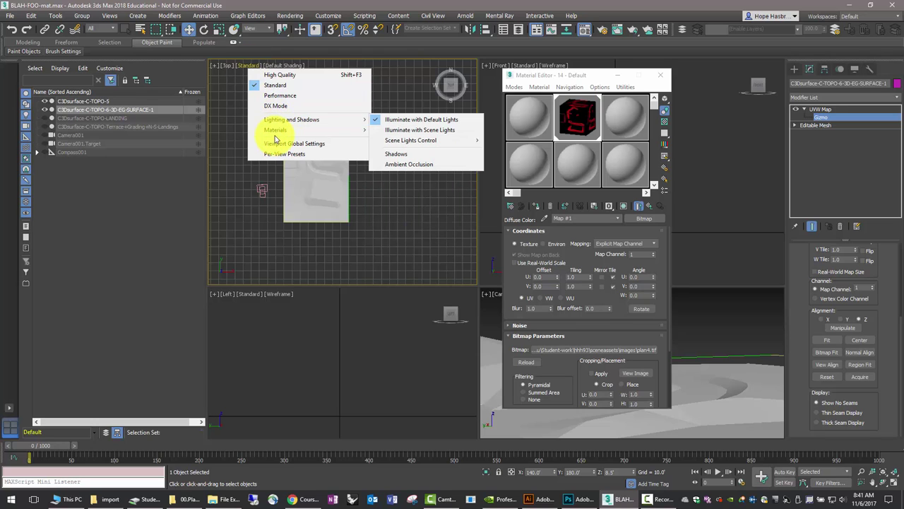
{"action": "left_click", "coordinate": [427, 153]}
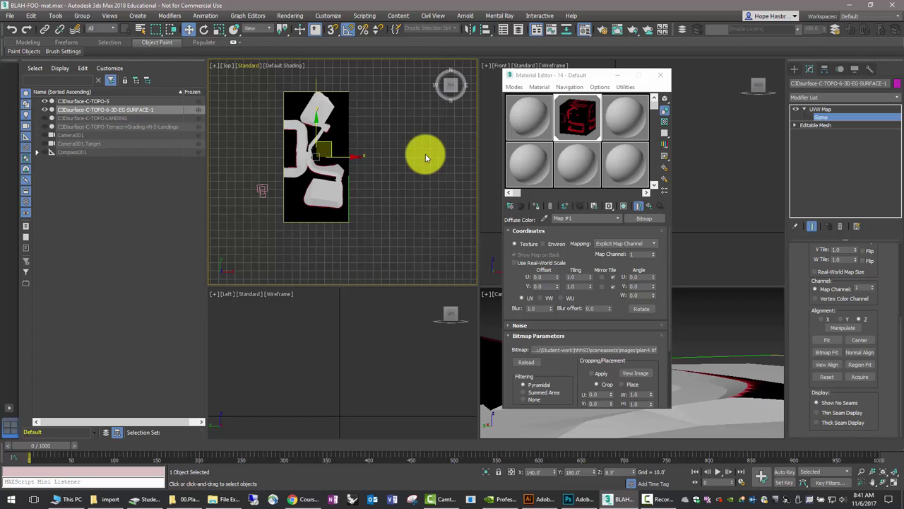
{"action": "left_click", "coordinate": [248, 65]}
{"action": "mouse_move", "coordinate": [284, 131]}
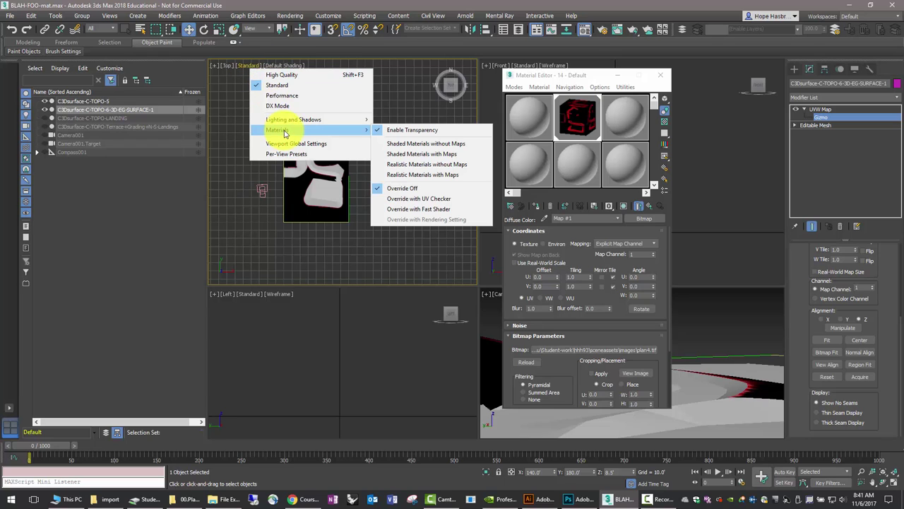
{"action": "left_click", "coordinate": [400, 145]}
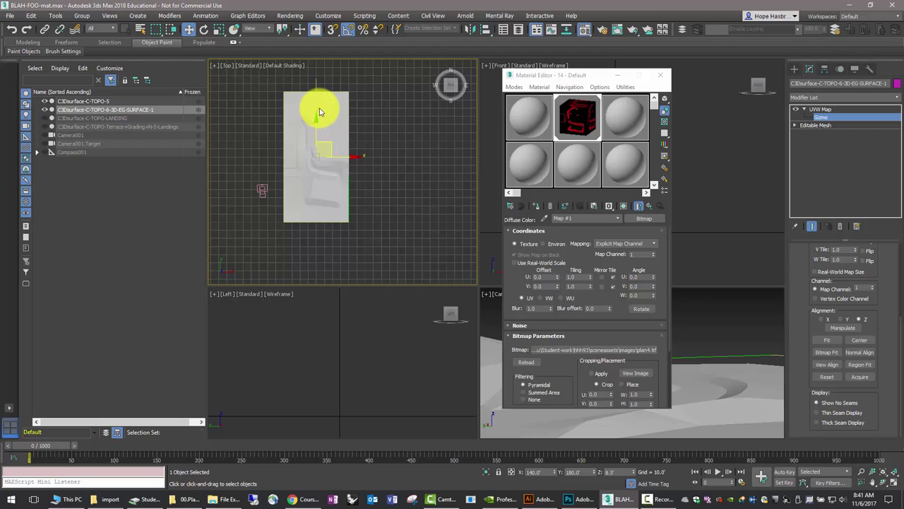
{"action": "left_click", "coordinate": [804, 109]}
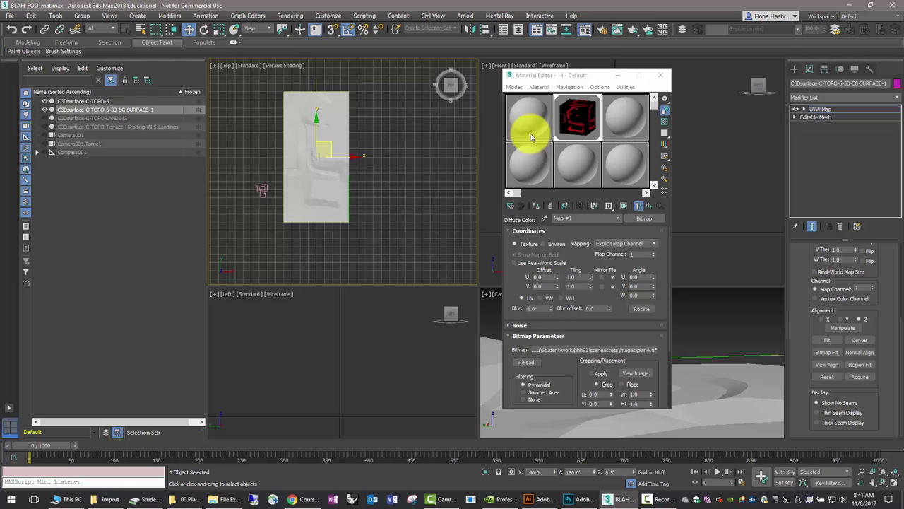
Select C3Dsurface-C-TOPO-5, move it right, then undo so it stays over the plan
{"action": "left_click", "coordinate": [106, 103]}
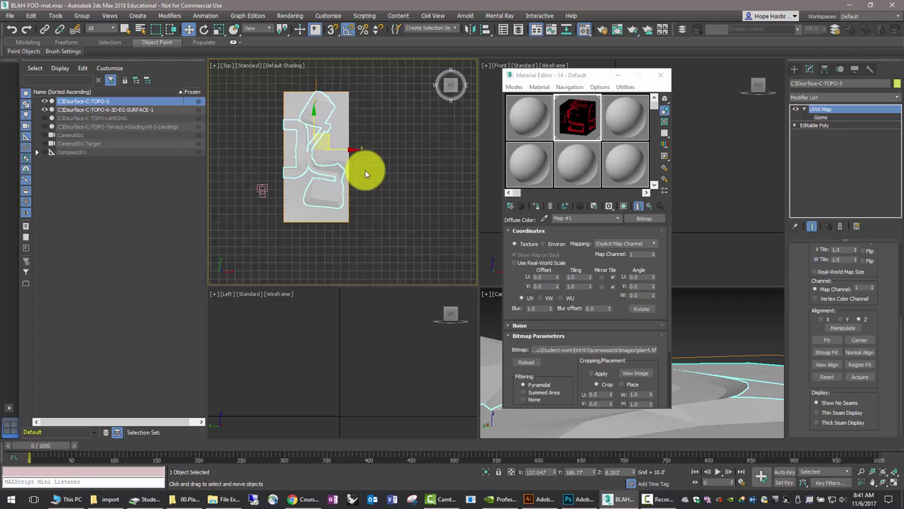
{"action": "left_click_drag", "start_coordinate": [323, 137], "coordinate": [393, 138]}
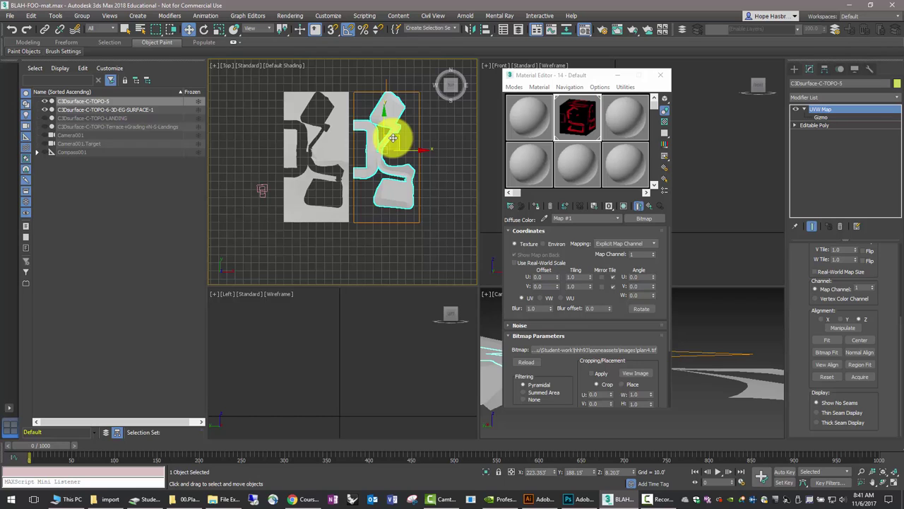
{"action": "key", "text": "ctrl+z"}
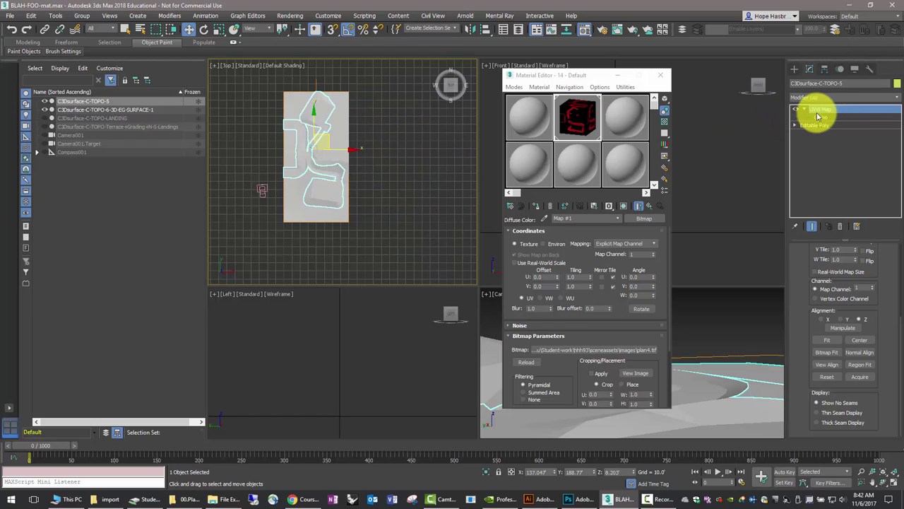
Replace TOPO-5's UVW Map with a fresh one and nudge its gizmo in the Top view
{"action": "left_click", "coordinate": [839, 227]}
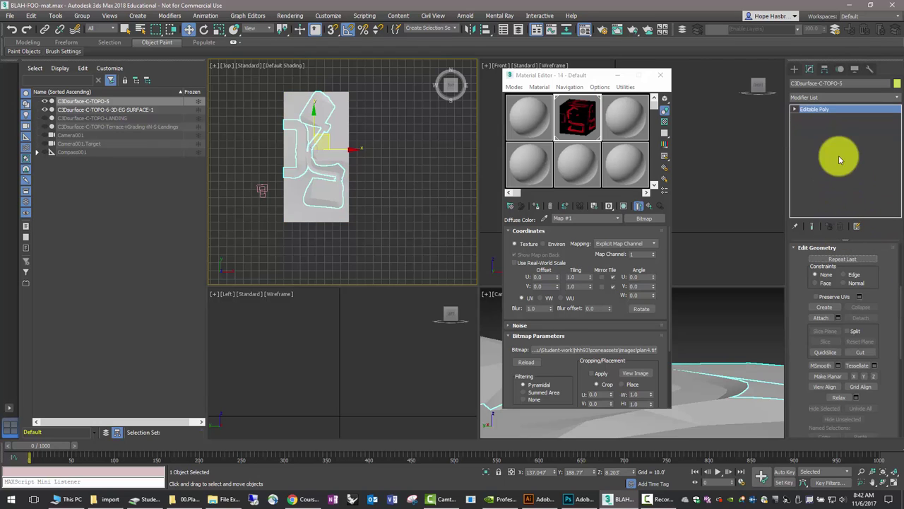
{"action": "left_click", "coordinate": [828, 97]}
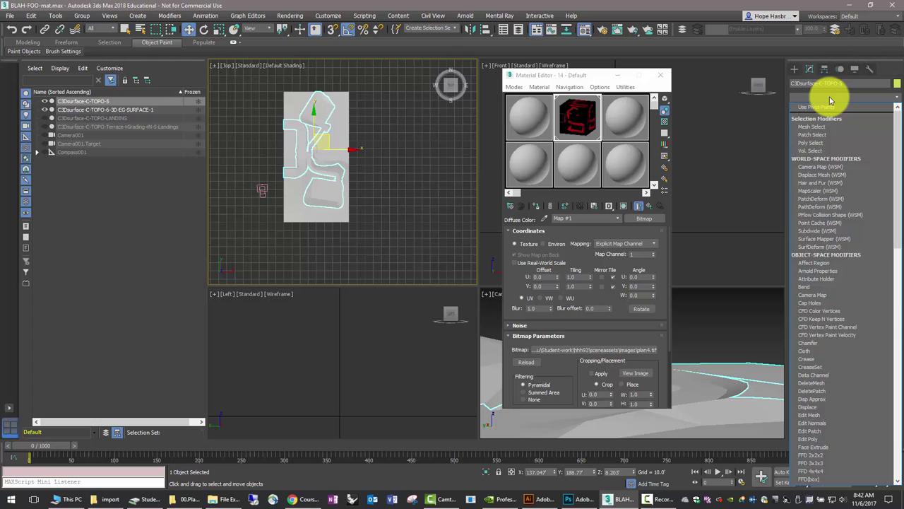
{"action": "scroll", "coordinate": [830, 101], "scroll_direction": "down", "scroll_amount": 15}
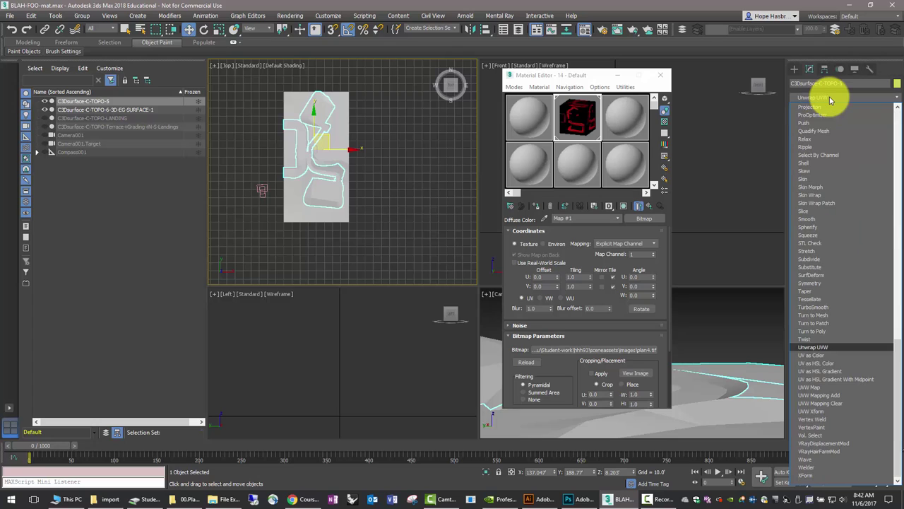
{"action": "left_click", "coordinate": [814, 387]}
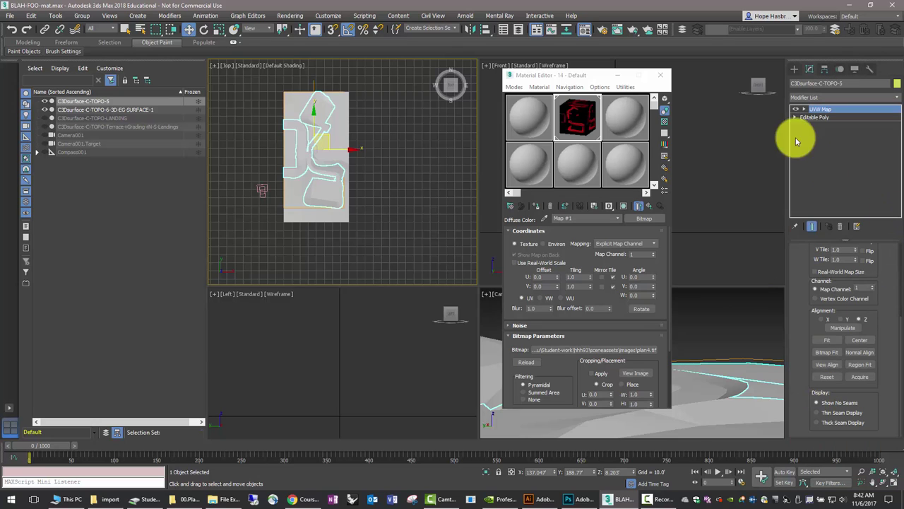
{"action": "left_click", "coordinate": [804, 110]}
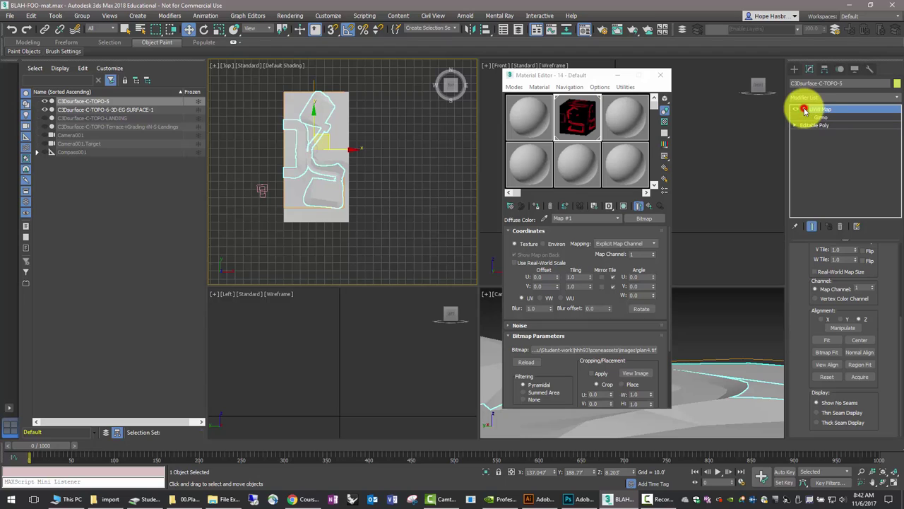
{"action": "left_click", "coordinate": [820, 117]}
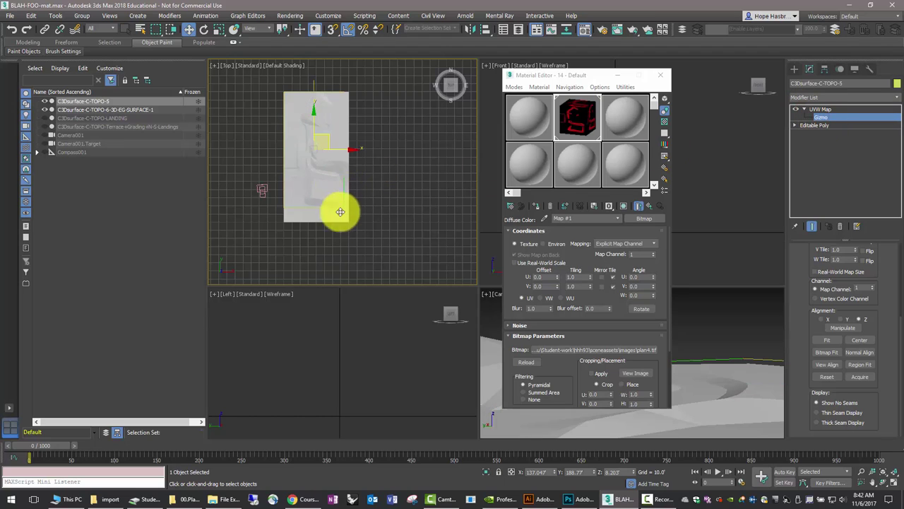
{"action": "mouse_move", "coordinate": [322, 134]}
{"action": "left_mouse_down"}
{"action": "mouse_move", "coordinate": [403, 127]}
{"action": "mouse_move", "coordinate": [322, 135]}
{"action": "left_mouse_up"}
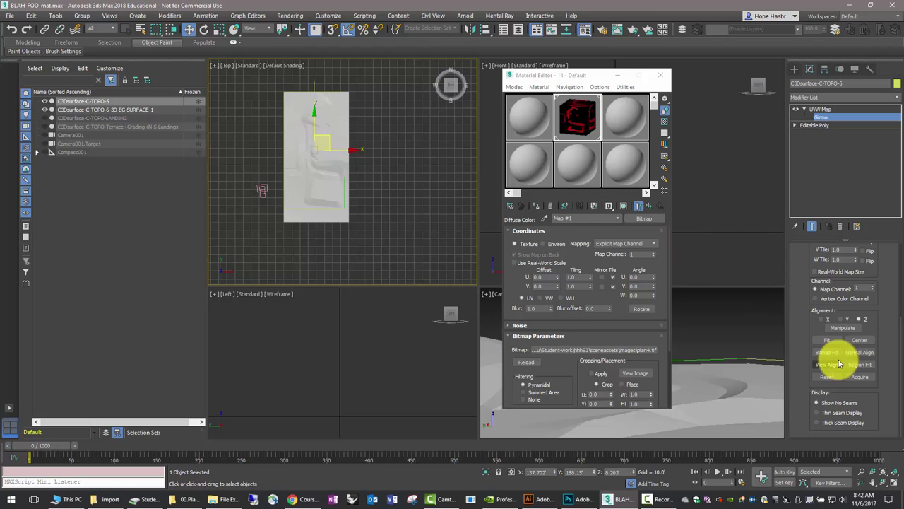
Acquire the textured terrain's mapping onto TOPO-5 using Acquire Relative
{"action": "left_click", "coordinate": [858, 380]}
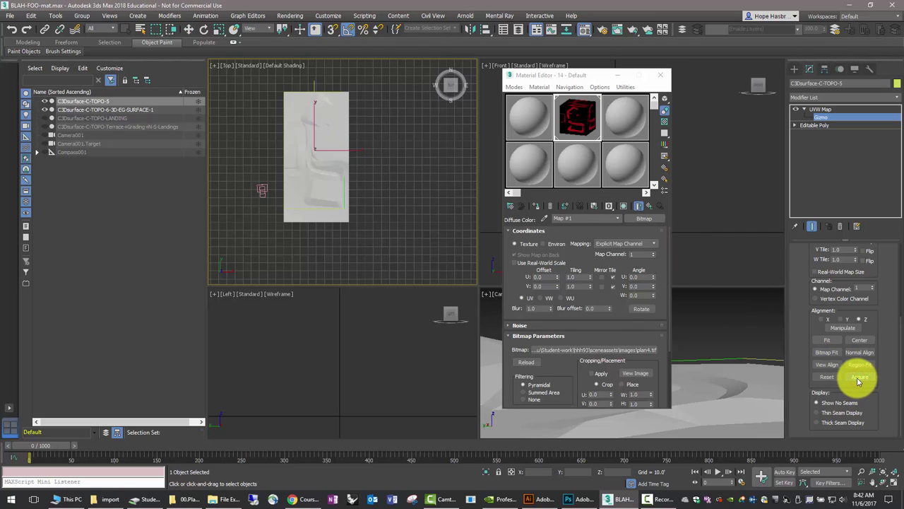
{"action": "left_click", "coordinate": [336, 217]}
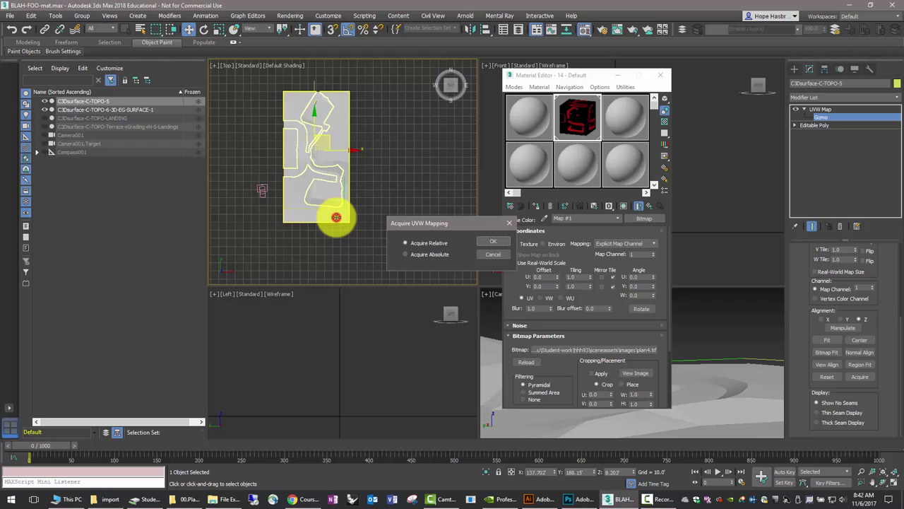
{"action": "left_click", "coordinate": [493, 241]}
{"action": "left_click", "coordinate": [396, 200]}
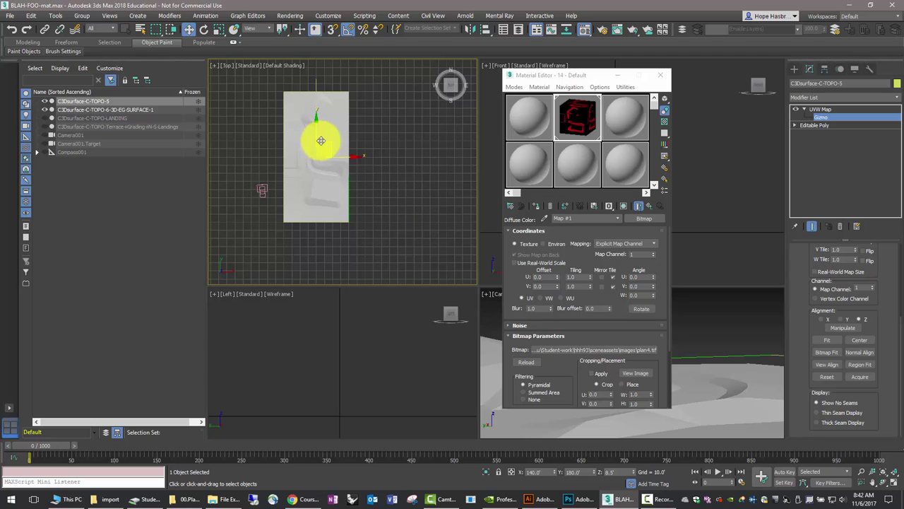
Nudge the gizmo right and acquire the terrain's mapping relatively once more
{"action": "mouse_move", "coordinate": [322, 143]}
{"action": "left_mouse_down"}
{"action": "mouse_move", "coordinate": [361, 144]}
{"action": "mouse_move", "coordinate": [326, 144]}
{"action": "left_mouse_up"}
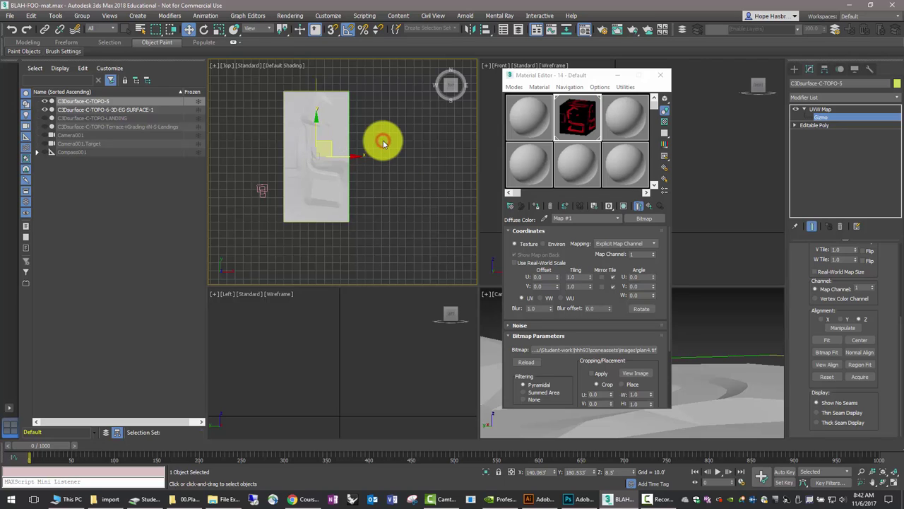
{"action": "left_click", "coordinate": [860, 376]}
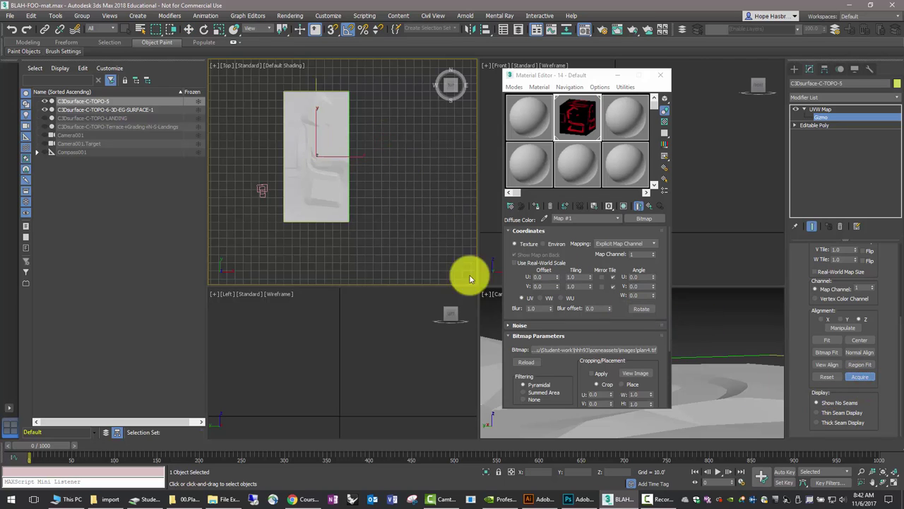
{"action": "left_click", "coordinate": [344, 211]}
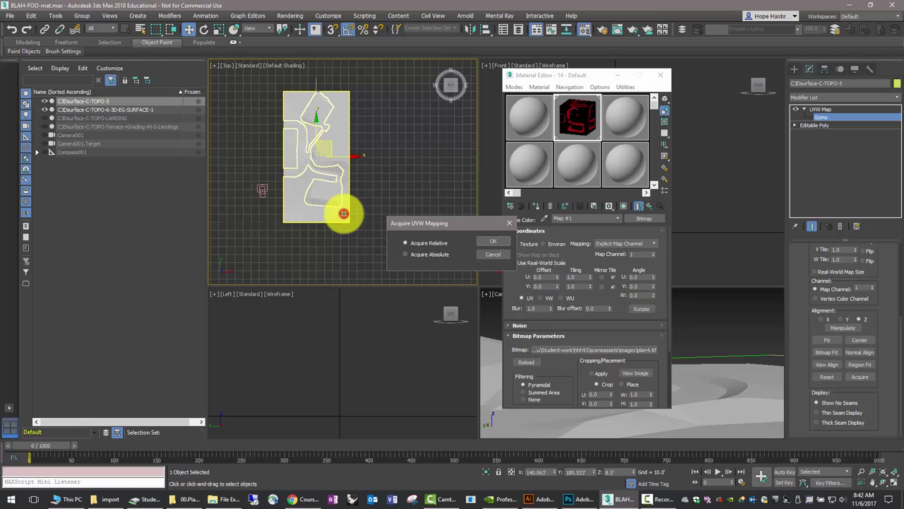
{"action": "left_click", "coordinate": [497, 243]}
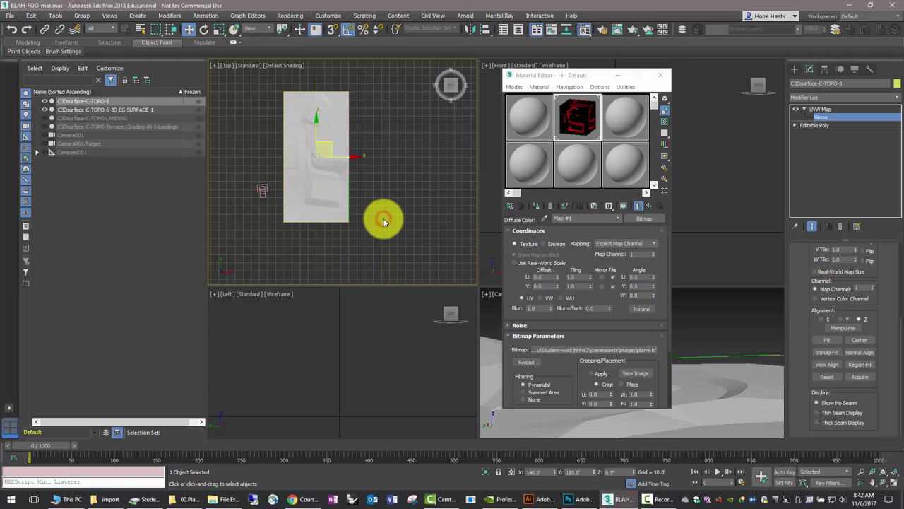
Set the Top view to Shaded Materials with Maps and drag the red plan material onto TOPO-5
{"action": "left_click", "coordinate": [247, 65]}
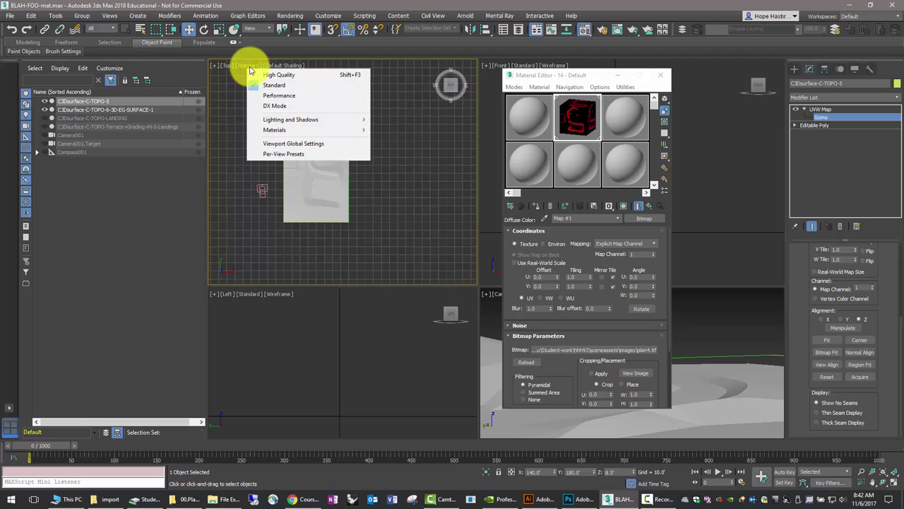
{"action": "mouse_move", "coordinate": [283, 129]}
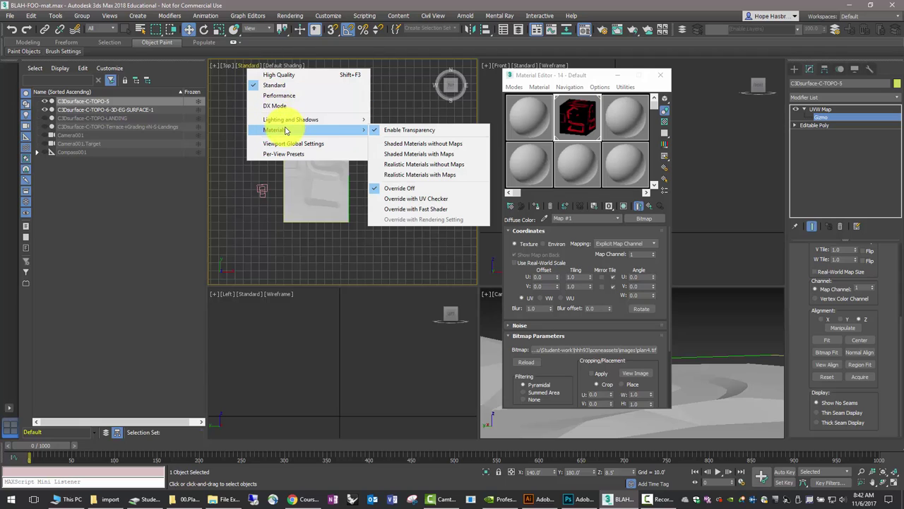
{"action": "left_click", "coordinate": [417, 154]}
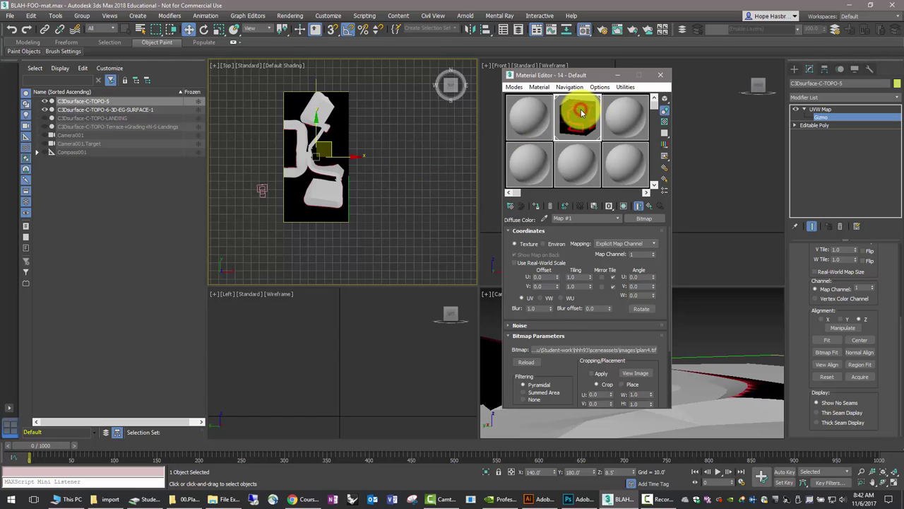
{"action": "left_click_drag", "start_coordinate": [581, 113], "coordinate": [318, 113]}
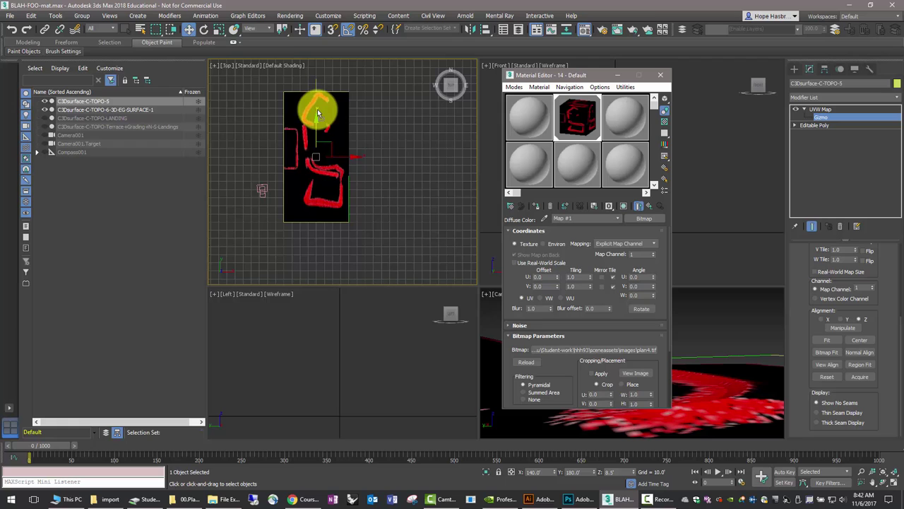
{"action": "left_click", "coordinate": [369, 108]}
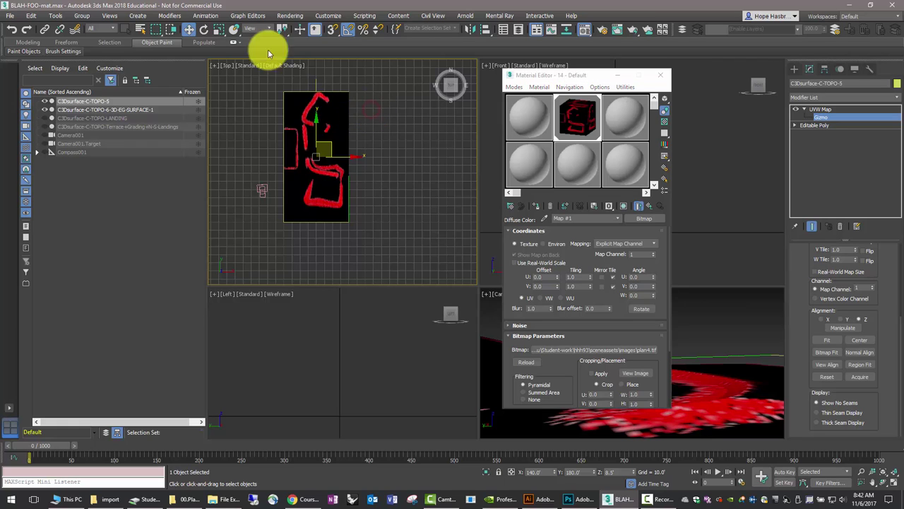
Save the scene, exit the UVW Map gizmo level and deselect the surface
{"action": "left_click", "coordinate": [10, 16]}
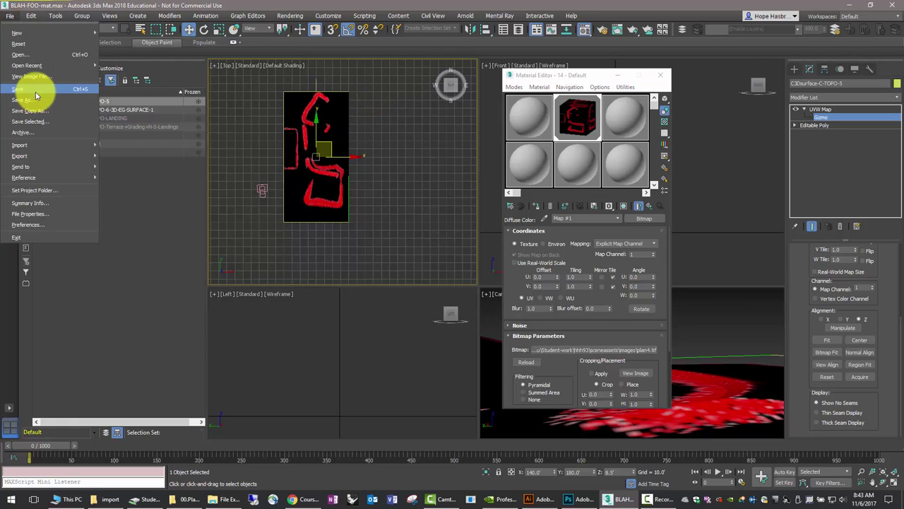
{"action": "left_click", "coordinate": [34, 93]}
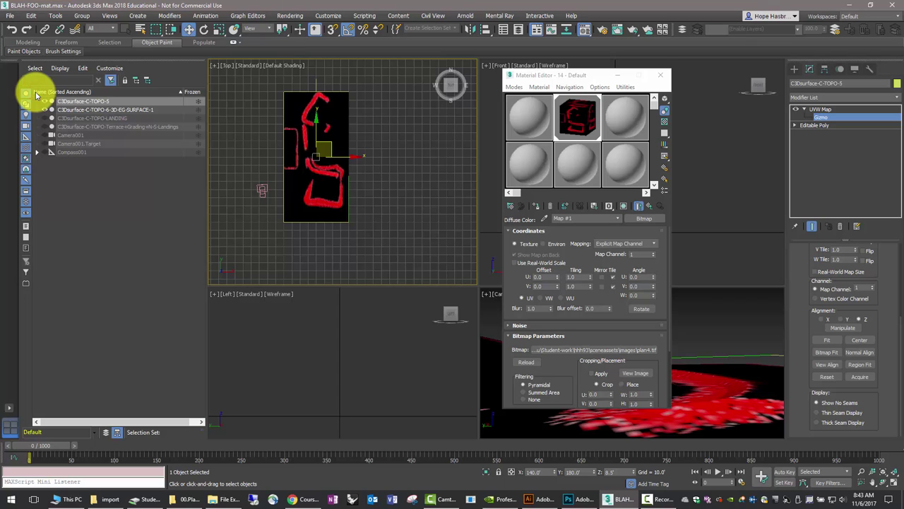
{"action": "left_click", "coordinate": [801, 109]}
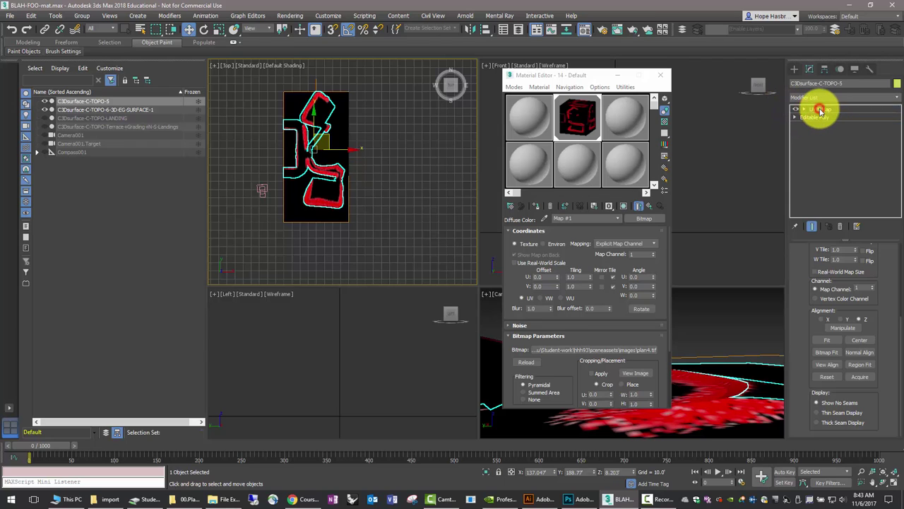
{"action": "left_click", "coordinate": [445, 125]}
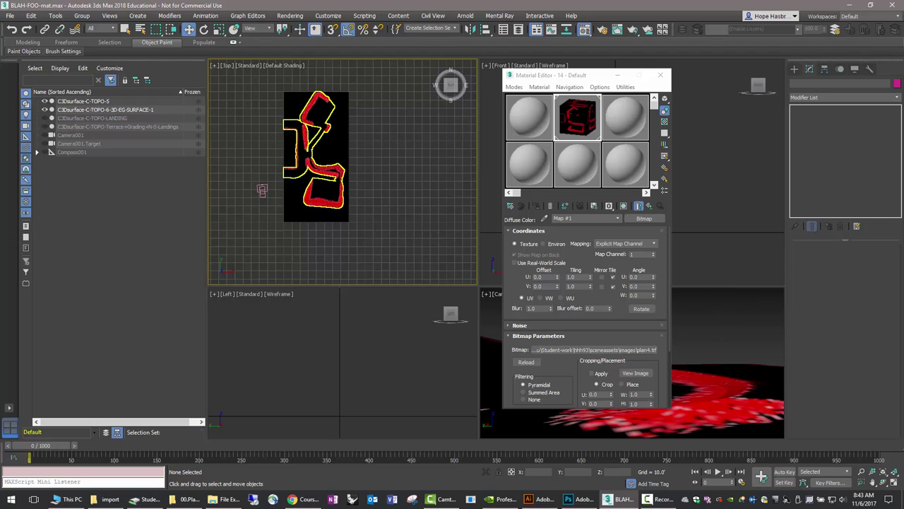
Close the Material Editor, zoom and pan the Top view onto the red terrain, and select it
{"action": "key", "text": "m"}
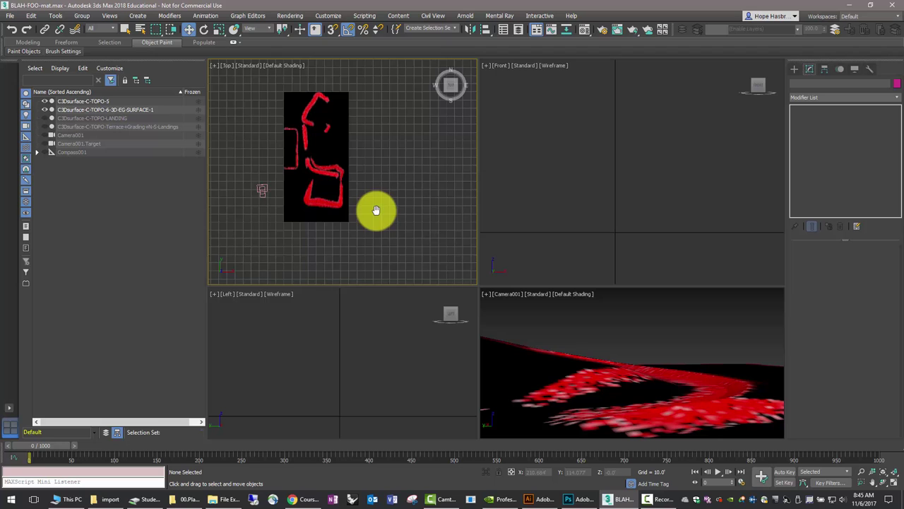
{"action": "scroll", "coordinate": [375, 212], "scroll_direction": "up", "scroll_amount": 3}
{"action": "middle_click_drag", "start_coordinate": [384, 210], "coordinate": [404, 210]}
{"action": "scroll", "coordinate": [398, 212], "scroll_direction": "up", "scroll_amount": 2}
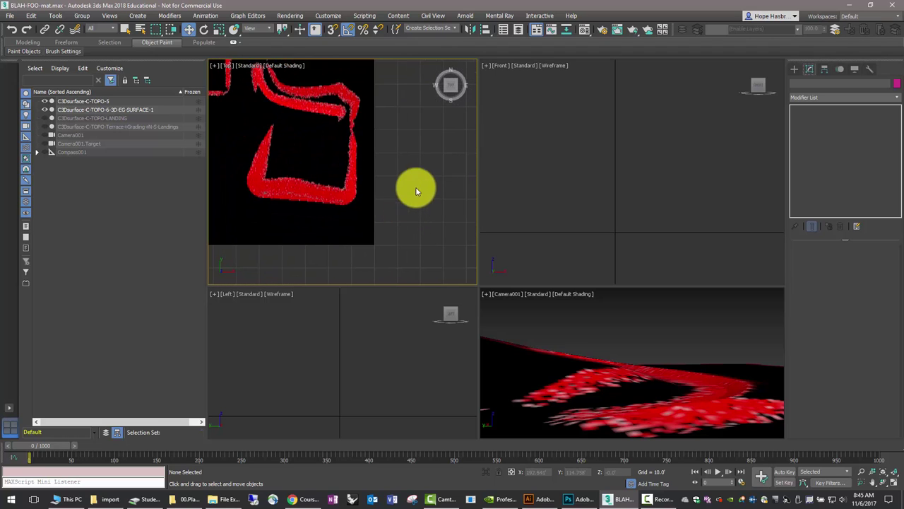
{"action": "left_click", "coordinate": [349, 106]}
Import no-flower-Zizania Aquatica6.obj into the scene with the default OBJ import options
{"action": "left_click", "coordinate": [13, 16]}
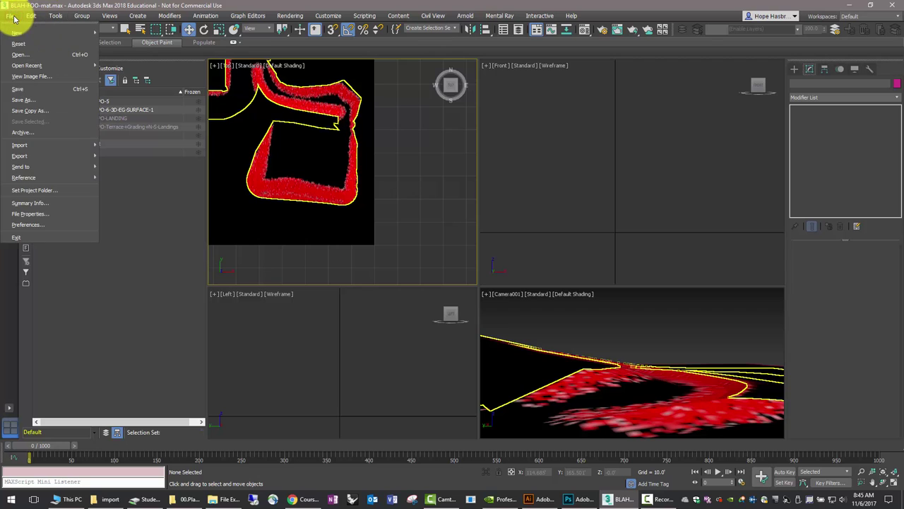
{"action": "mouse_move", "coordinate": [71, 148]}
{"action": "left_click", "coordinate": [136, 151]}
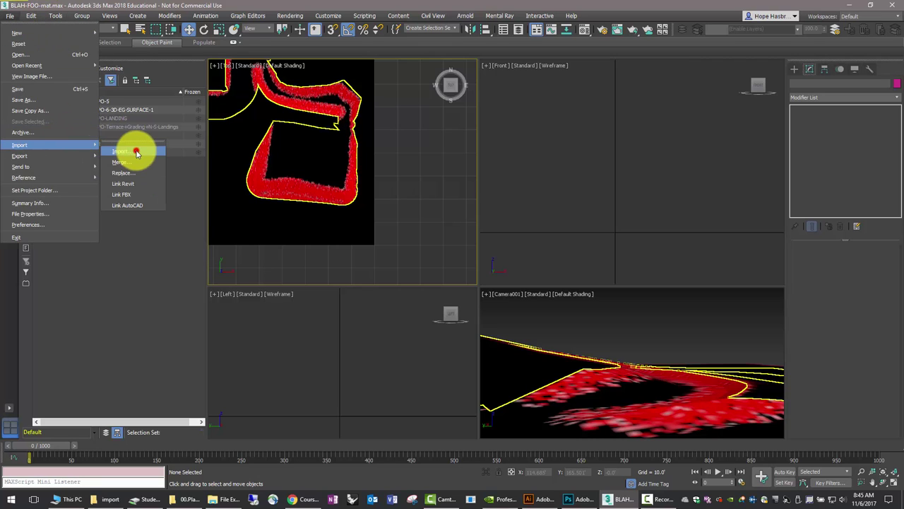
{"action": "left_click", "coordinate": [117, 74]}
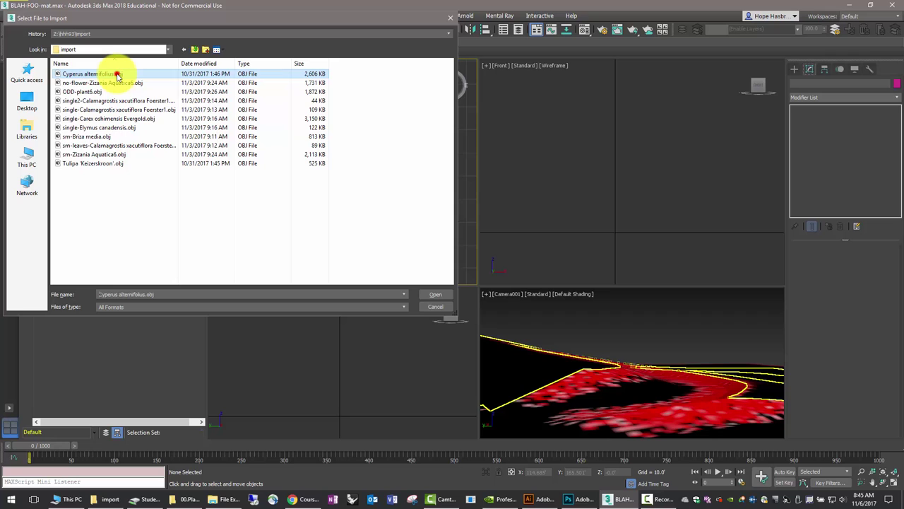
{"action": "left_click", "coordinate": [118, 83]}
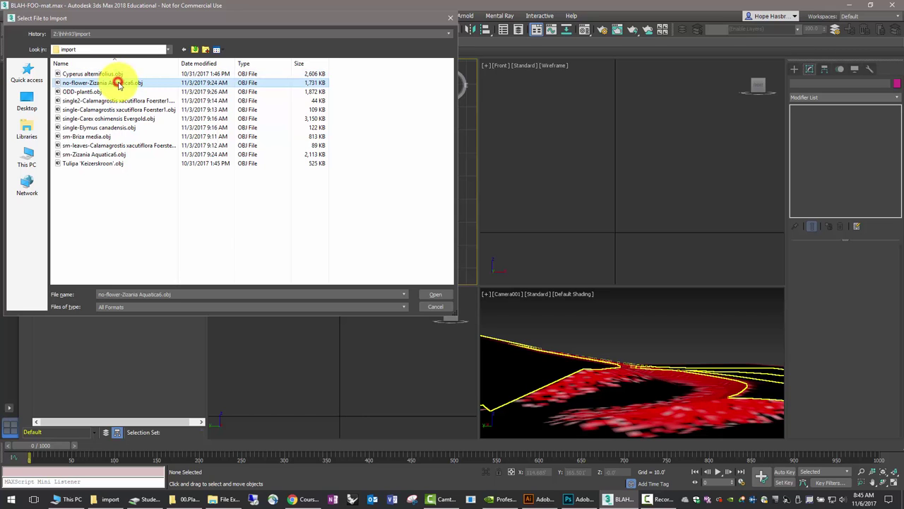
{"action": "left_click", "coordinate": [432, 294]}
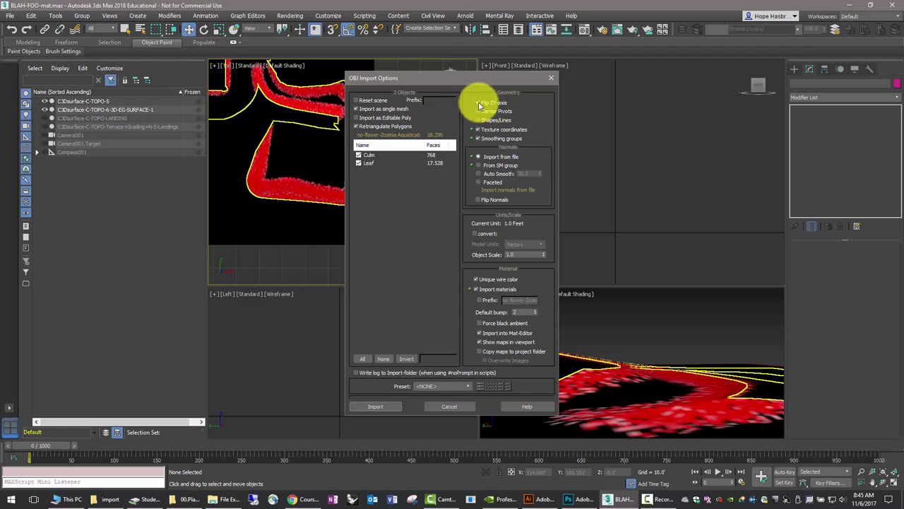
{"action": "left_click", "coordinate": [375, 407]}
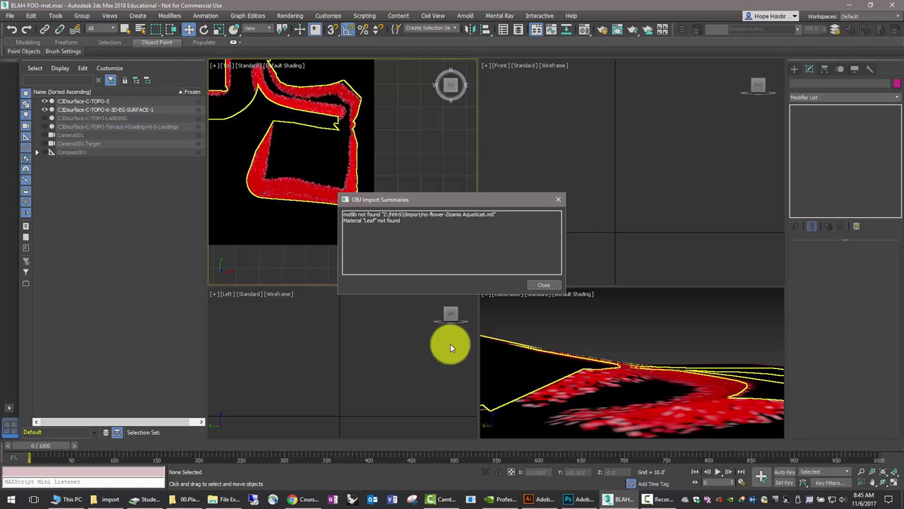
Dismiss the import summary and zoom out the Top view to show the plant and red terrain
{"action": "left_click", "coordinate": [544, 287]}
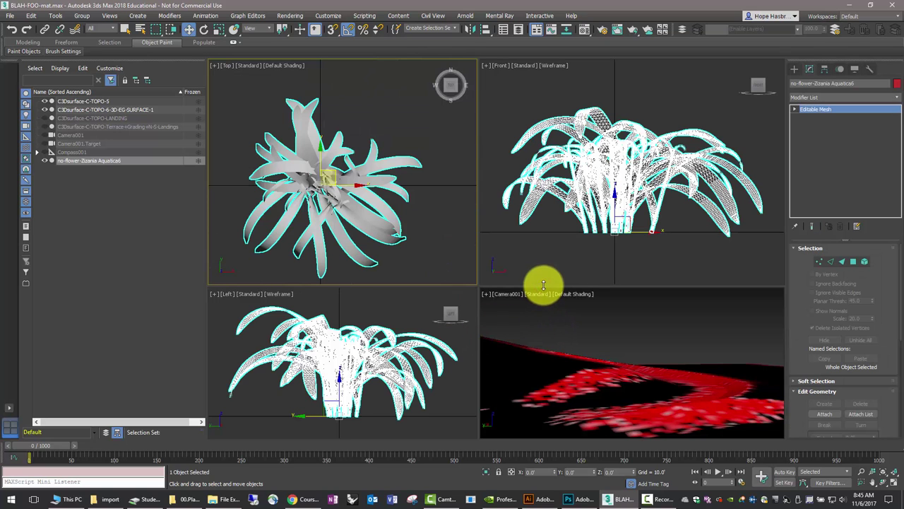
{"action": "scroll", "coordinate": [424, 234], "scroll_direction": "down", "scroll_amount": 15}
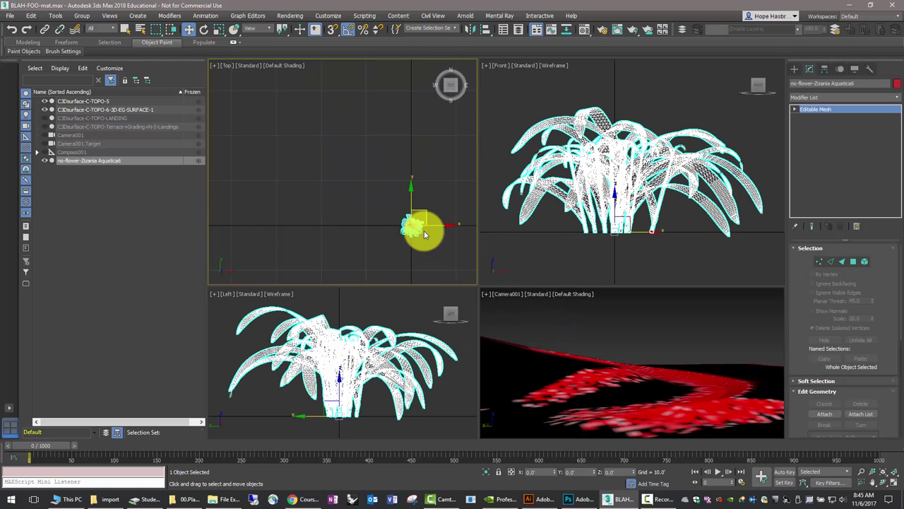
{"action": "scroll", "coordinate": [384, 222], "scroll_direction": "down", "scroll_amount": 6}
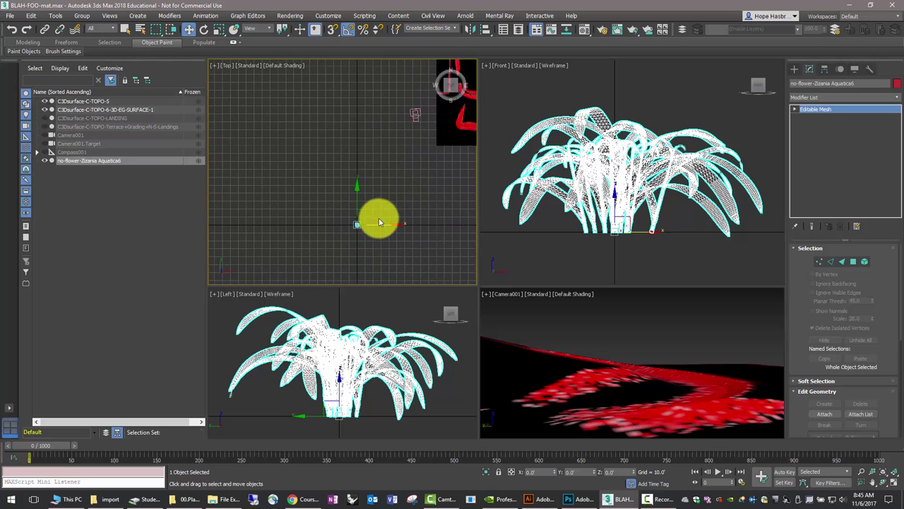
{"action": "middle_click_drag", "start_coordinate": [377, 207], "coordinate": [294, 209]}
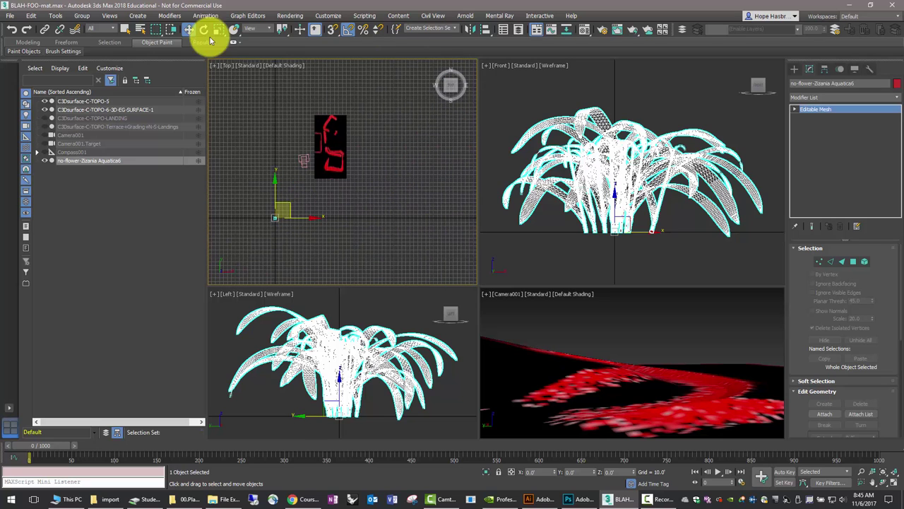
Move the Zizania plant to about X 201, Y 252 beside the red terrain, then deselect it
{"action": "left_click_drag", "start_coordinate": [280, 203], "coordinate": [360, 104]}
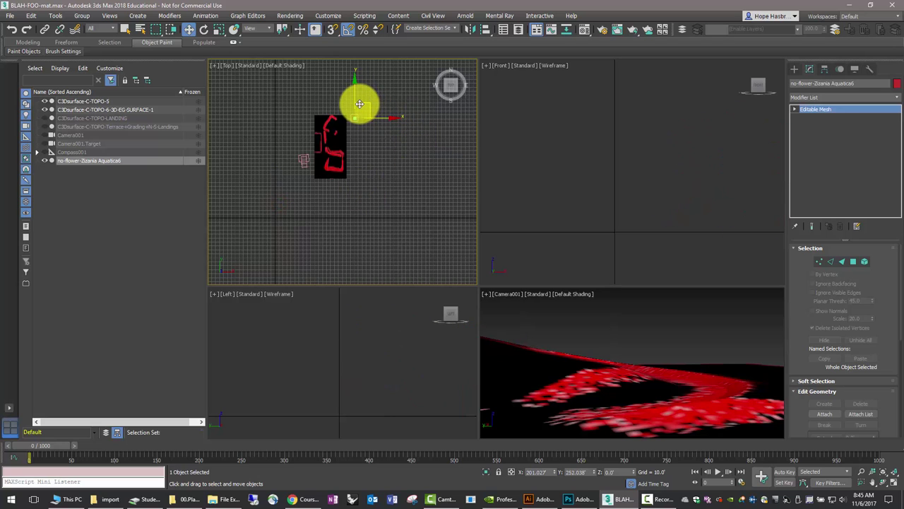
{"action": "left_click", "coordinate": [365, 135]}
{"action": "scroll", "coordinate": [363, 127], "scroll_direction": "up", "scroll_amount": 5}
{"action": "middle_click_drag", "start_coordinate": [363, 128], "coordinate": [357, 184]}
{"action": "scroll", "coordinate": [381, 172], "scroll_direction": "up", "scroll_amount": 3}
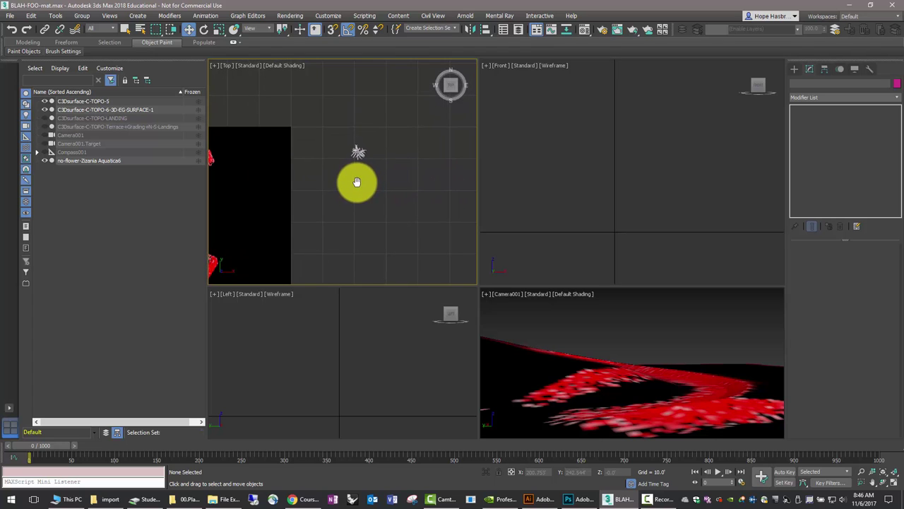
Create a PF Source 001 emitter beside the plant in the Top view and open Particle View
{"action": "left_click", "coordinate": [136, 16]}
{"action": "mouse_move", "coordinate": [148, 76]}
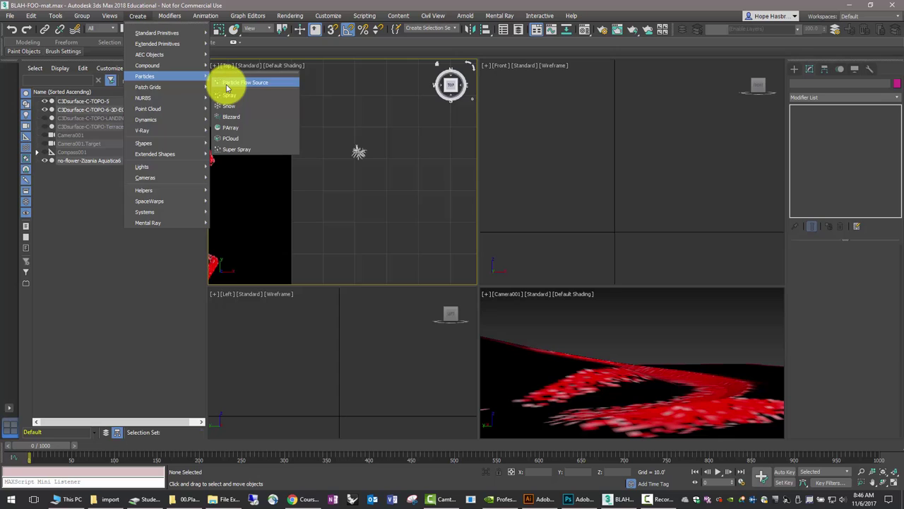
{"action": "left_click", "coordinate": [228, 83]}
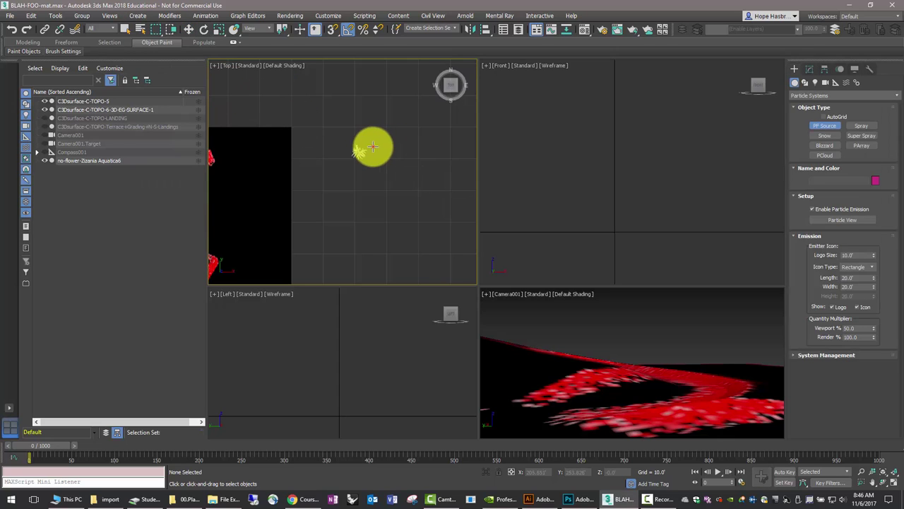
{"action": "left_click_drag", "start_coordinate": [373, 147], "coordinate": [390, 163]}
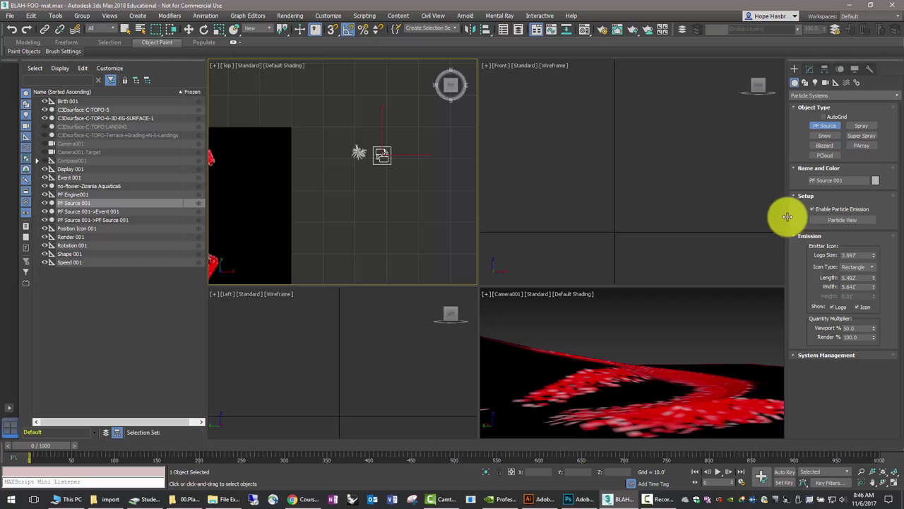
{"action": "left_click", "coordinate": [819, 220]}
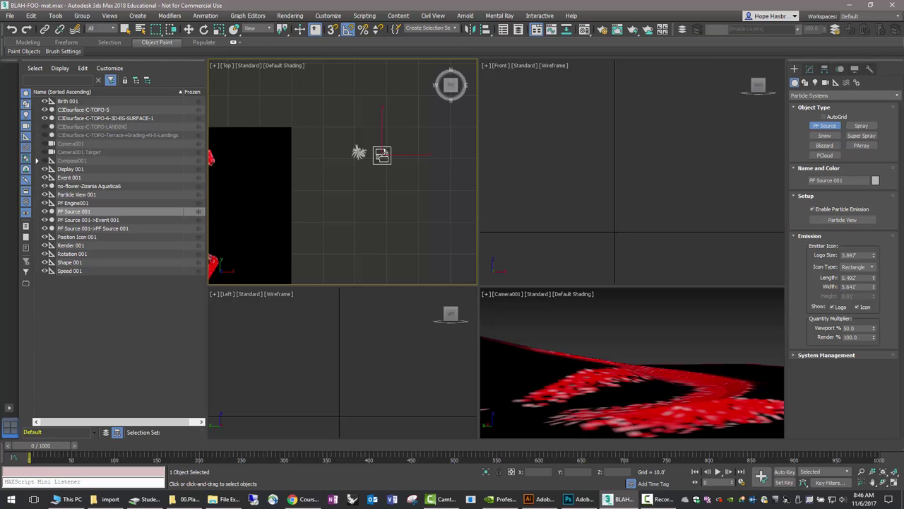
{"action": "left_click_drag", "start_coordinate": [823, 56], "coordinate": [593, 50]}
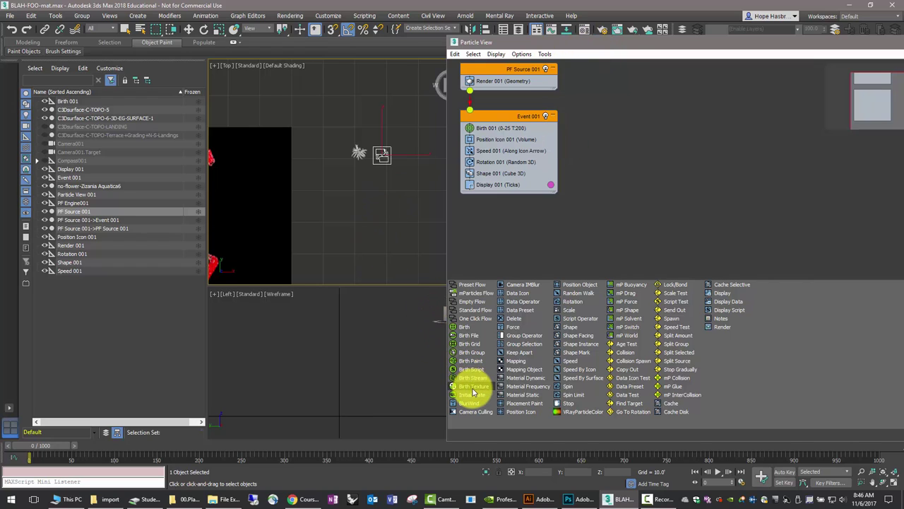
Replace Event 001's Birth 001 with a Birth Texture operator and reposition Particle View
{"action": "left_click_drag", "start_coordinate": [473, 393], "coordinate": [504, 130]}
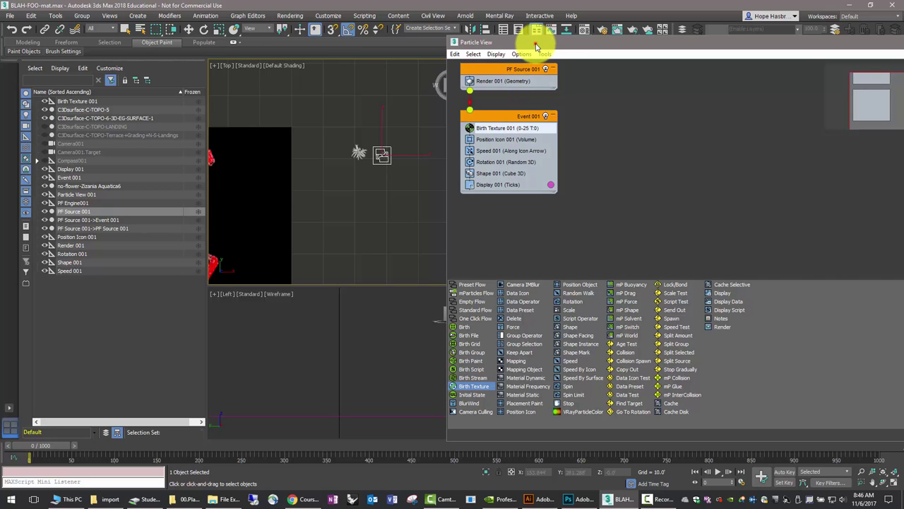
{"action": "left_click_drag", "start_coordinate": [538, 45], "coordinate": [339, 42]}
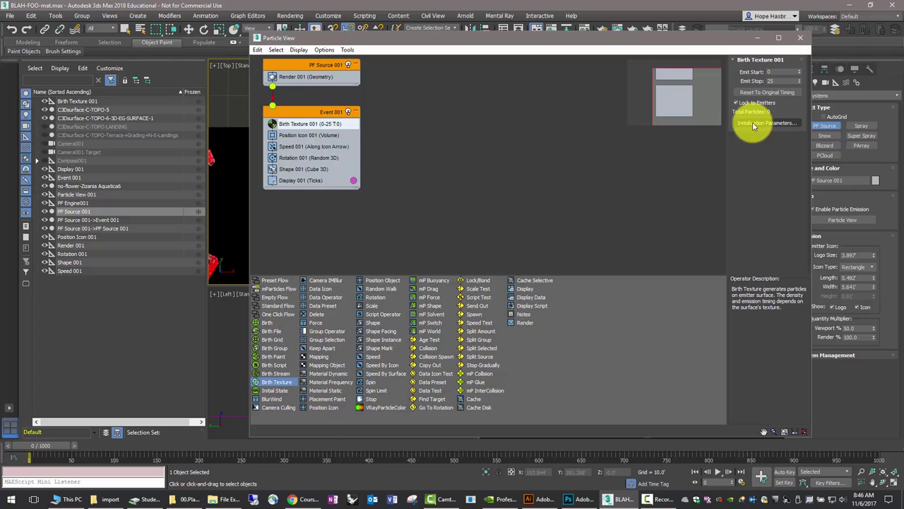
{"action": "left_click_drag", "start_coordinate": [632, 40], "coordinate": [612, 42]}
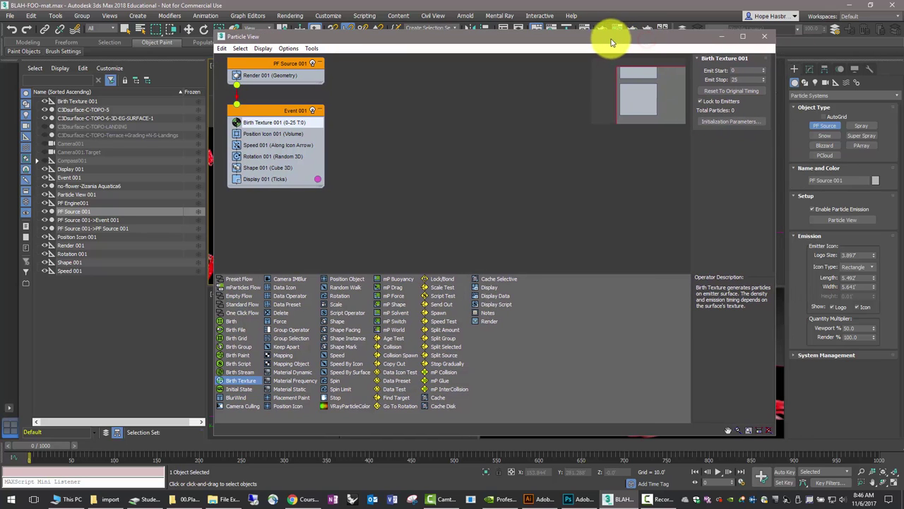
Set Birth Texture 001's particle Amount to 500, emitting from frame 0 to 25
{"action": "left_click", "coordinate": [708, 122]}
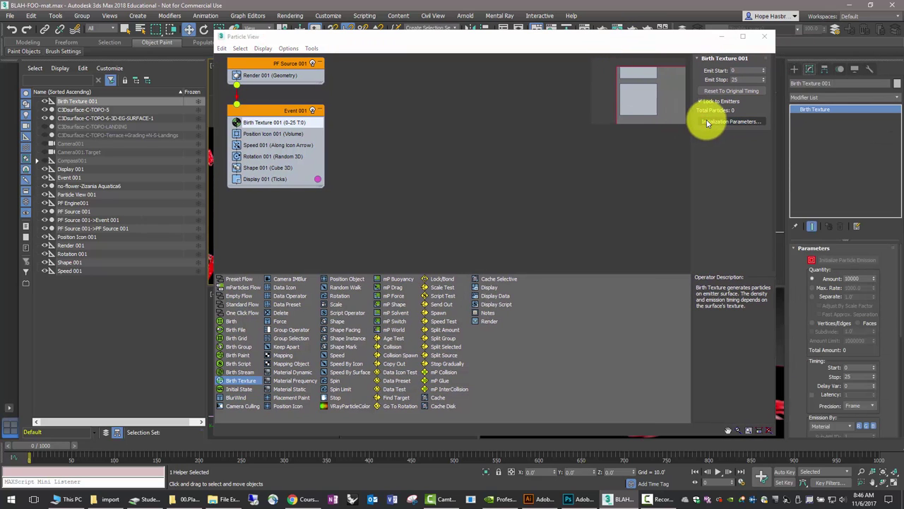
{"action": "left_click_drag", "start_coordinate": [900, 304], "coordinate": [893, 367]}
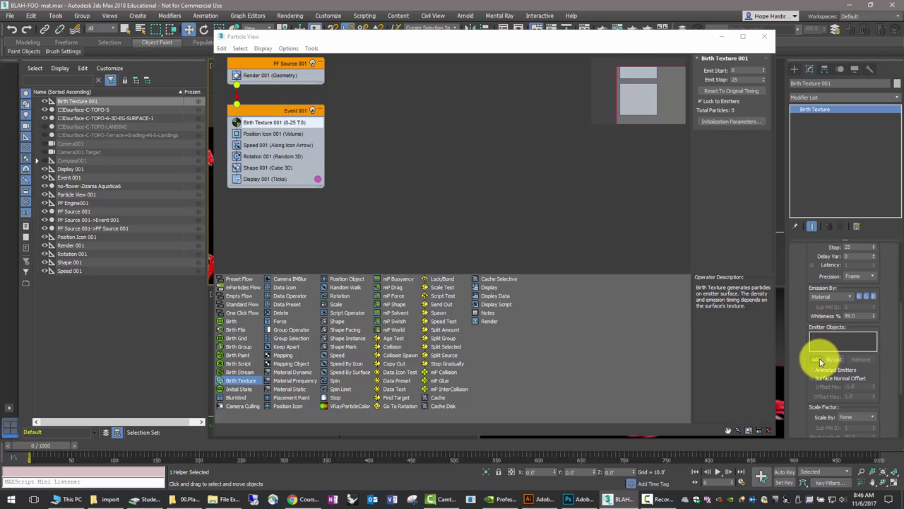
{"action": "left_click", "coordinate": [865, 298]}
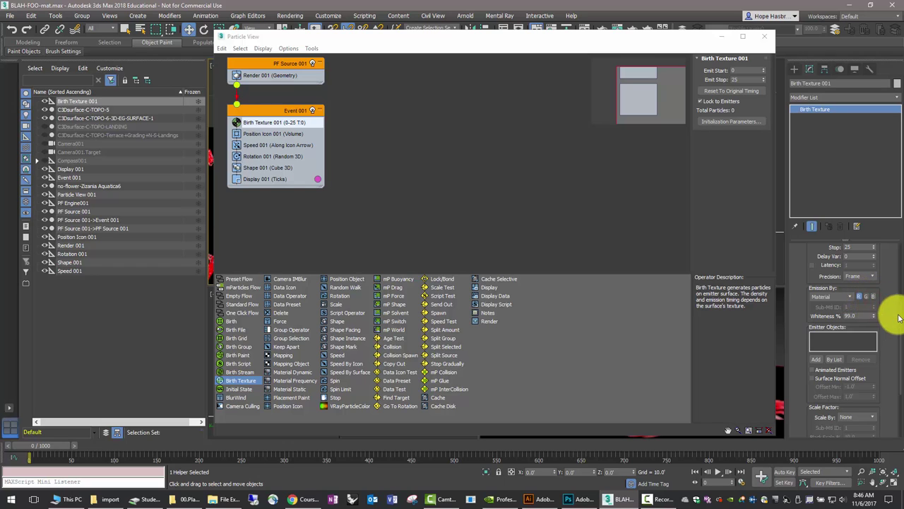
{"action": "scroll", "coordinate": [900, 318], "scroll_direction": "up", "scroll_amount": 2}
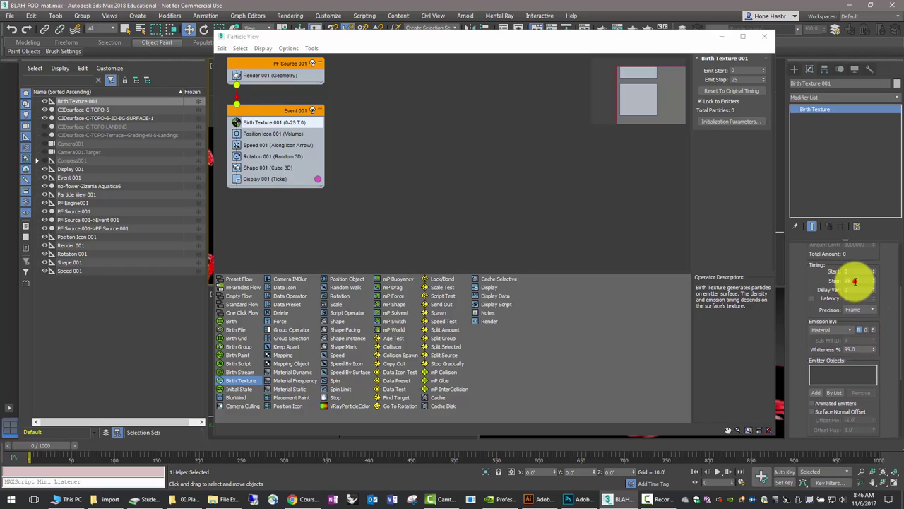
{"action": "left_click", "coordinate": [848, 280]}
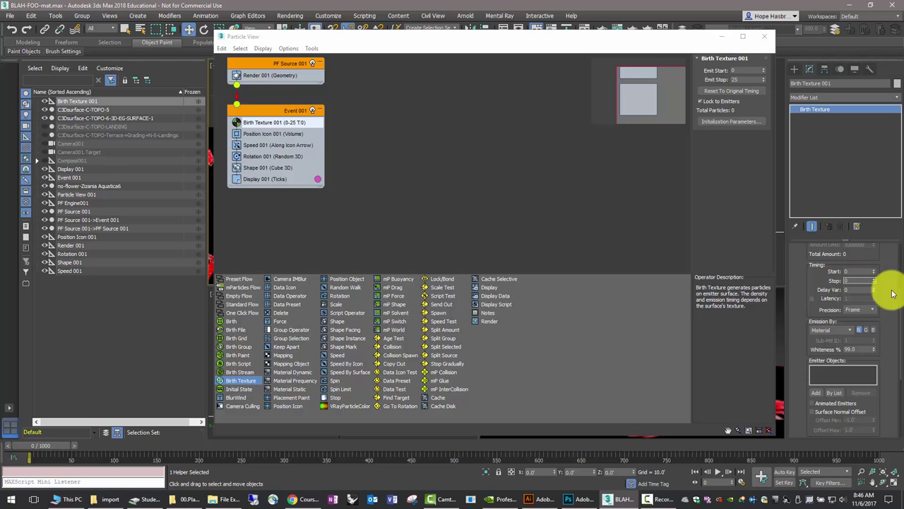
{"action": "scroll", "coordinate": [890, 269], "scroll_direction": "up", "scroll_amount": 3}
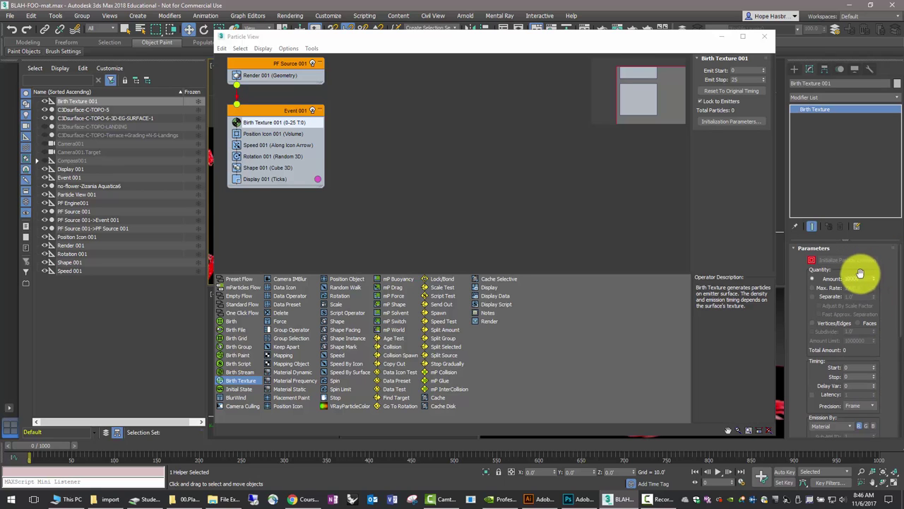
{"action": "left_click_drag", "start_coordinate": [865, 278], "coordinate": [834, 279]}
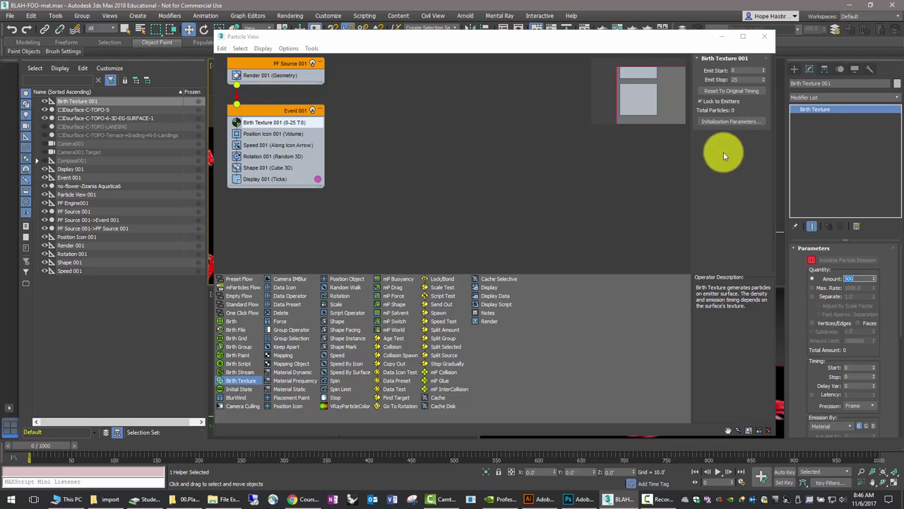
Shorten and narrow the Particle View window and move it to the top of the screen
{"action": "left_click_drag", "start_coordinate": [615, 32], "coordinate": [627, 154]}
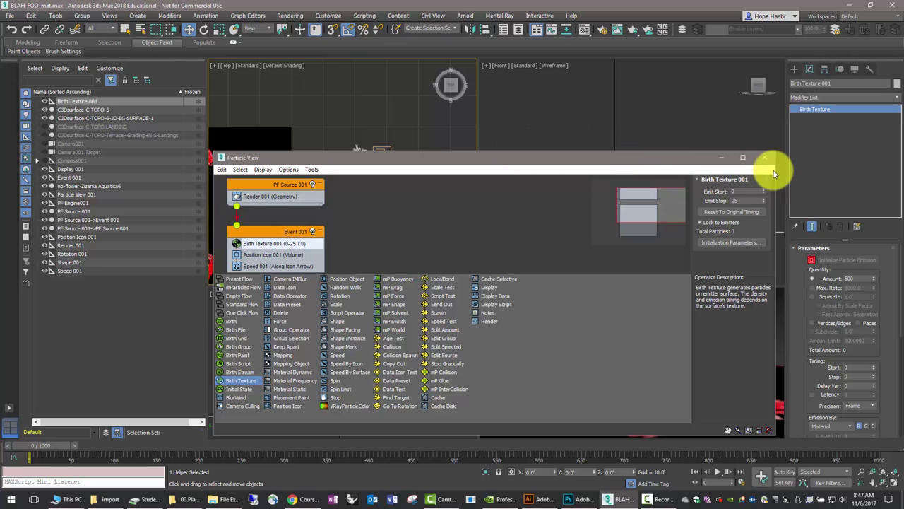
{"action": "left_click_drag", "start_coordinate": [775, 164], "coordinate": [606, 160]}
{"action": "left_click_drag", "start_coordinate": [417, 161], "coordinate": [599, 23]}
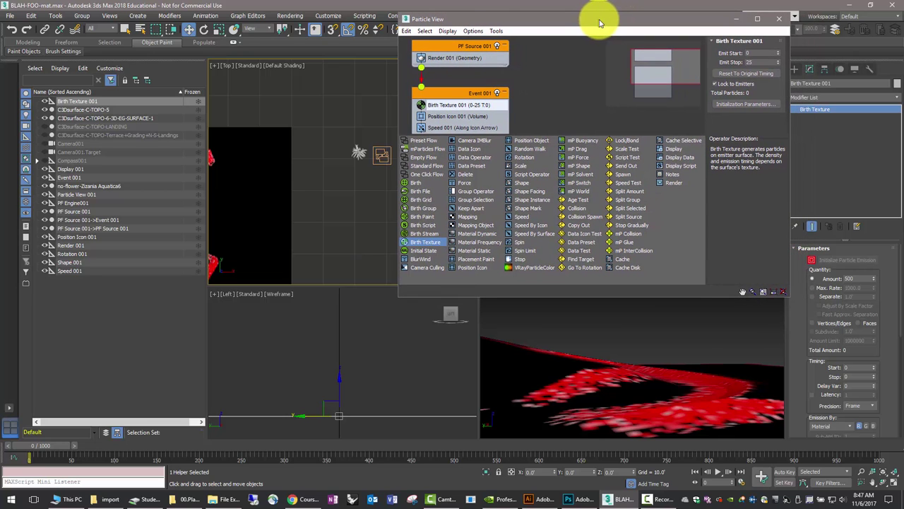
Add the C3Dsurface-C-TOPO-5 terrain surface as Birth Texture's emitter object
{"action": "left_click", "coordinate": [900, 306]}
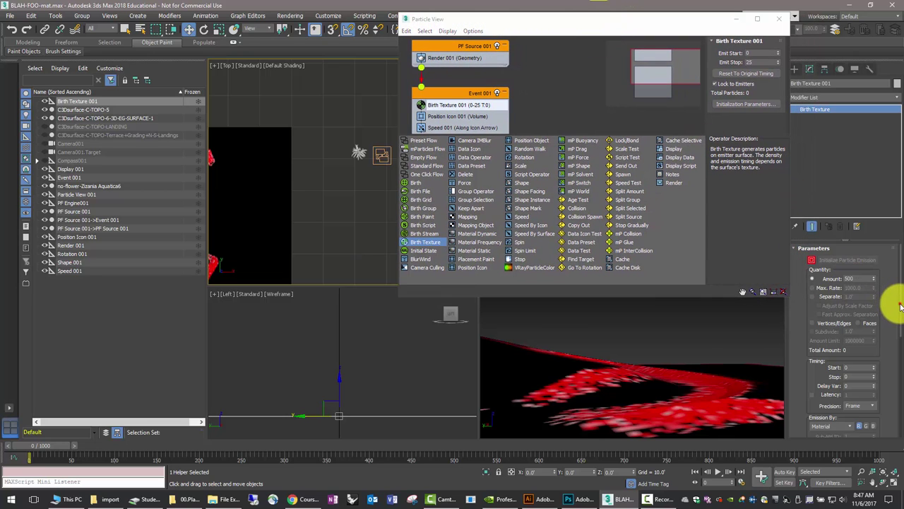
{"action": "scroll", "coordinate": [889, 314], "scroll_direction": "down", "scroll_amount": 5}
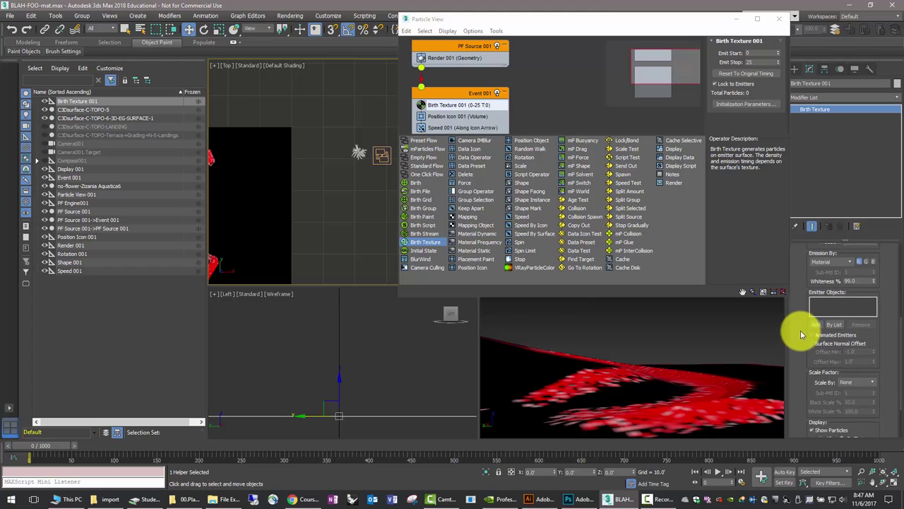
{"action": "left_click", "coordinate": [815, 324]}
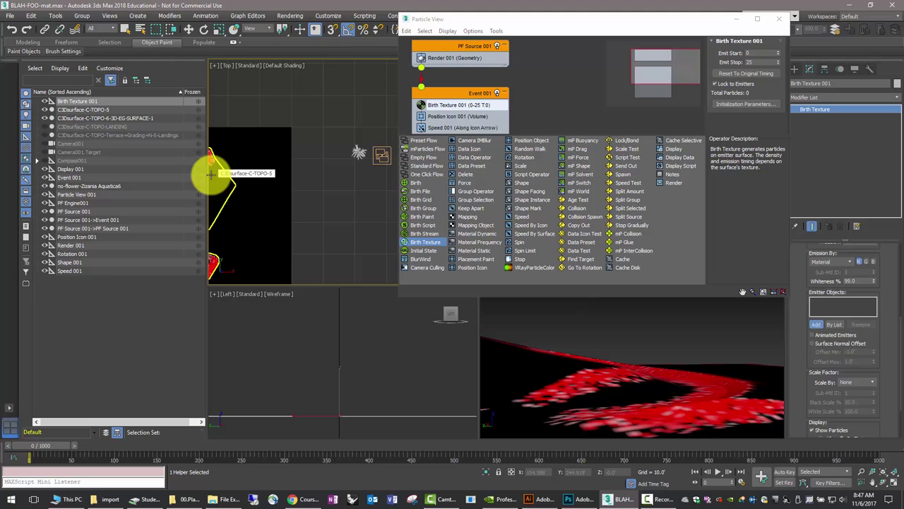
{"action": "middle_click_drag", "start_coordinate": [211, 174], "coordinate": [276, 170]}
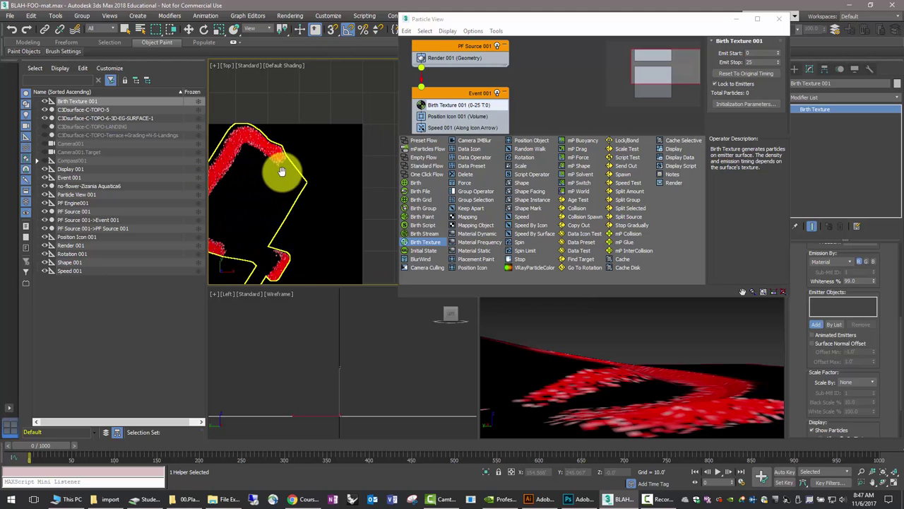
{"action": "left_click", "coordinate": [279, 162]}
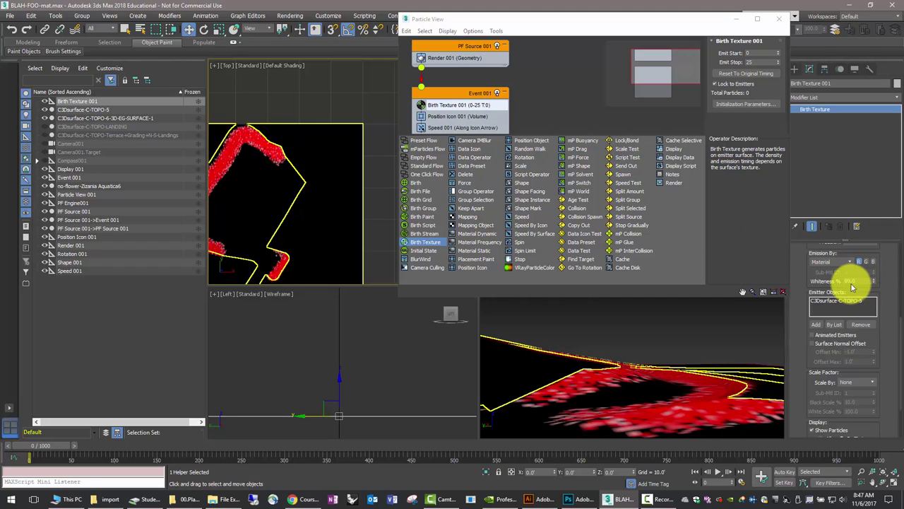
{"action": "left_click_drag", "start_coordinate": [901, 340], "coordinate": [894, 245]}
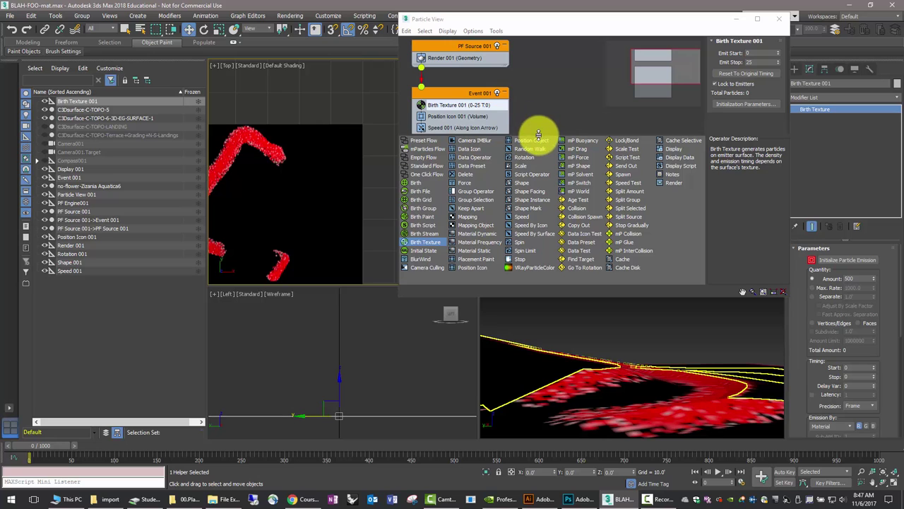
Turn off the Position Icon 001 and Speed 001 operators in Event 001
{"action": "left_click_drag", "start_coordinate": [539, 134], "coordinate": [541, 187]}
{"action": "left_click", "coordinate": [456, 117]}
{"action": "right_click", "coordinate": [457, 120]}
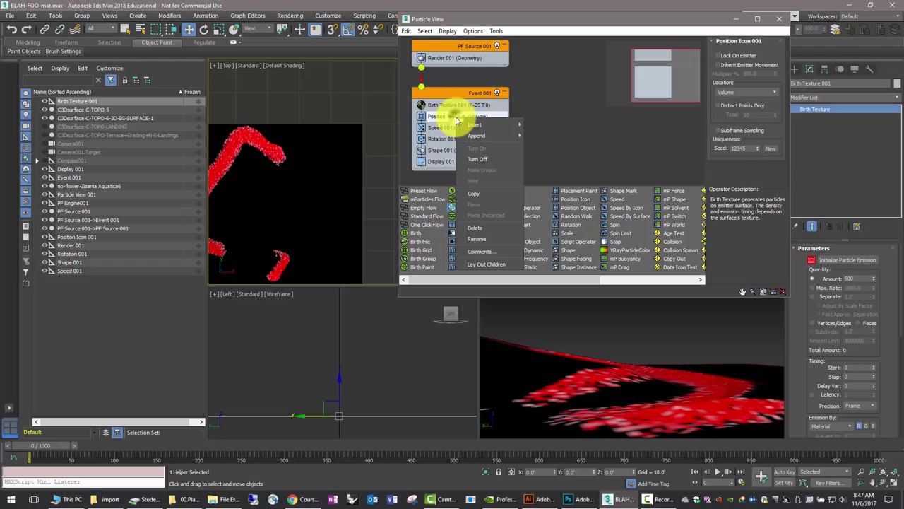
{"action": "left_click", "coordinate": [477, 159]}
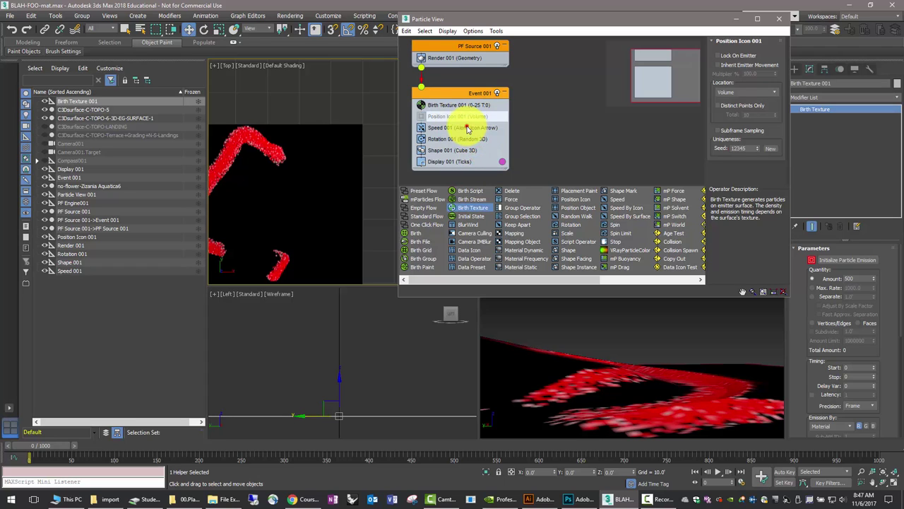
{"action": "left_click", "coordinate": [467, 129]}
{"action": "right_click", "coordinate": [467, 128]}
{"action": "left_click", "coordinate": [488, 166]}
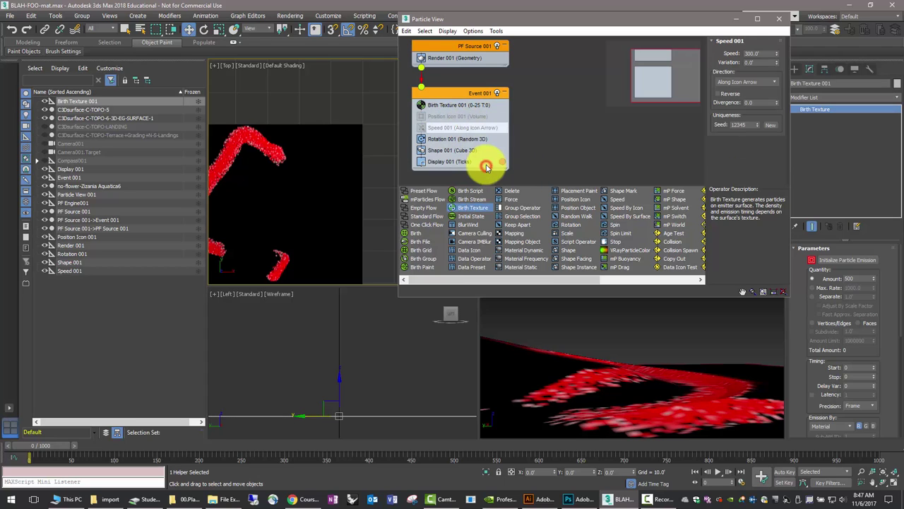
Change Rotation 001's orientation matrix from Random 3D to World Space
{"action": "left_click", "coordinate": [468, 137]}
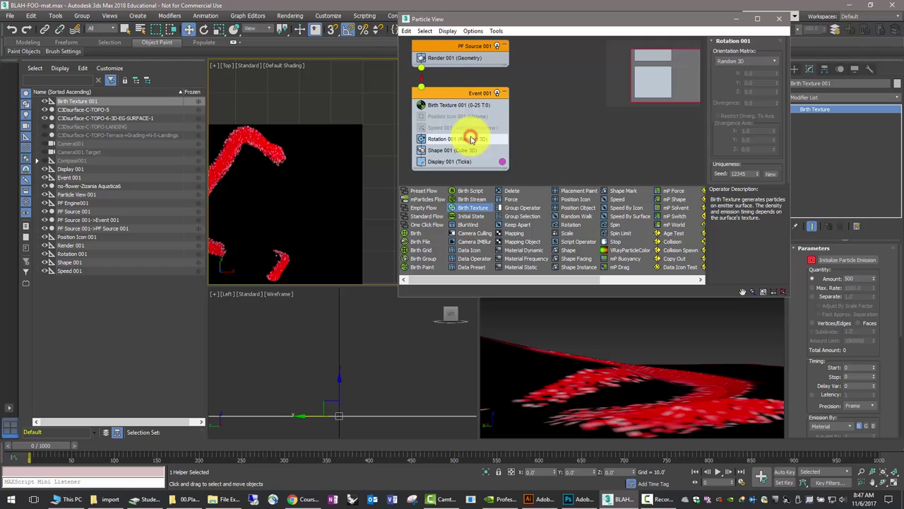
{"action": "left_click", "coordinate": [744, 63]}
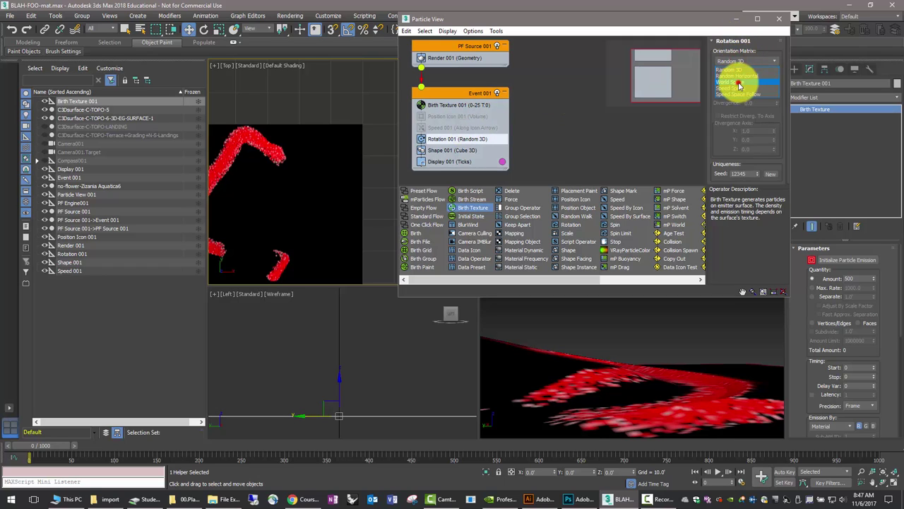
{"action": "left_click", "coordinate": [739, 82]}
{"action": "left_click", "coordinate": [464, 151]}
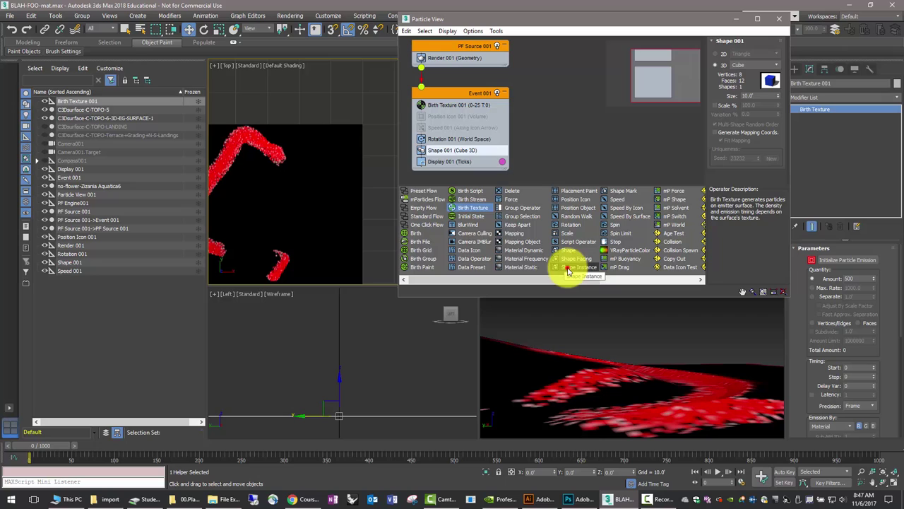
Swap Shape 001 for Shape Instance using the no-flower-Zizania Aquatica6 plant as geometry, then close Particle View
{"action": "left_click_drag", "start_coordinate": [568, 267], "coordinate": [465, 155]}
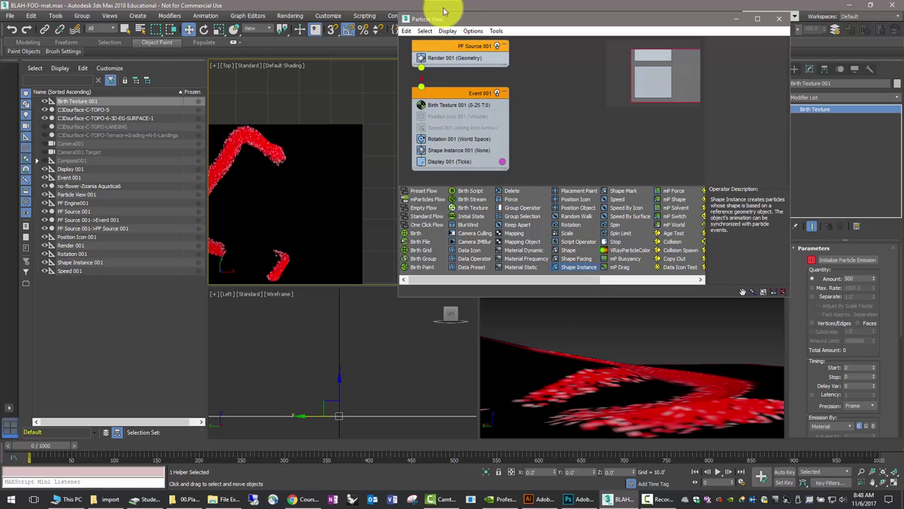
{"action": "left_click_drag", "start_coordinate": [446, 20], "coordinate": [503, 26]}
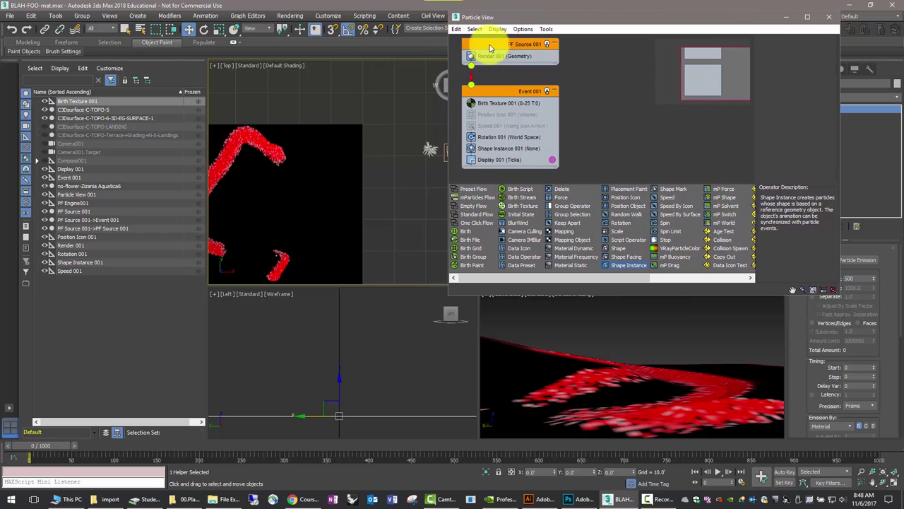
{"action": "left_click", "coordinate": [497, 150]}
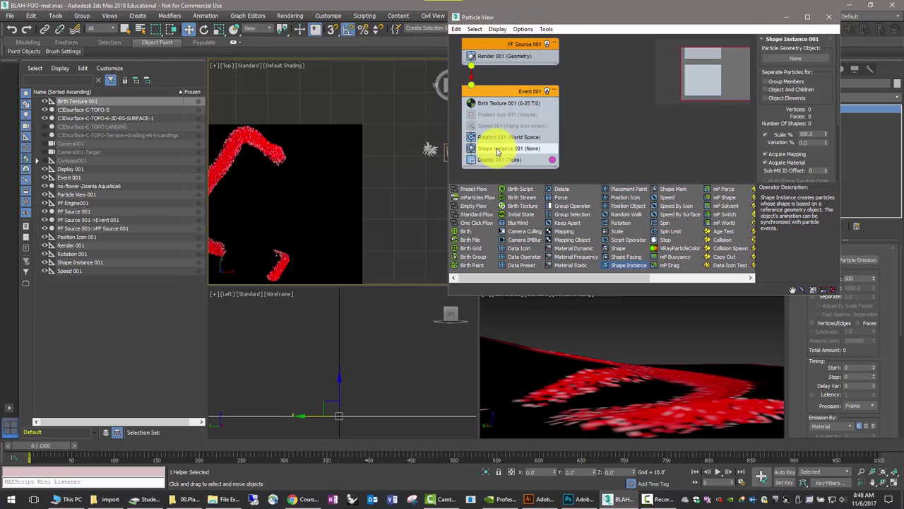
{"action": "left_click", "coordinate": [796, 58]}
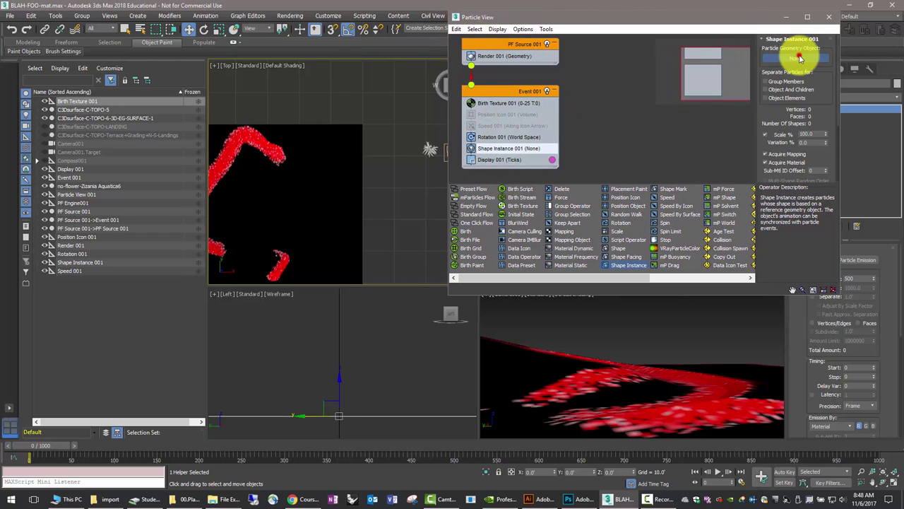
{"action": "left_click", "coordinate": [430, 149]}
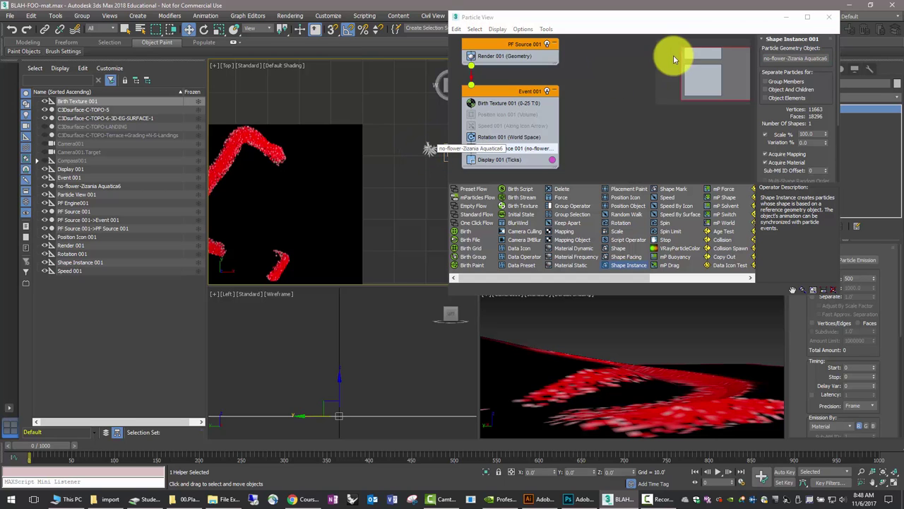
{"action": "left_click", "coordinate": [787, 19]}
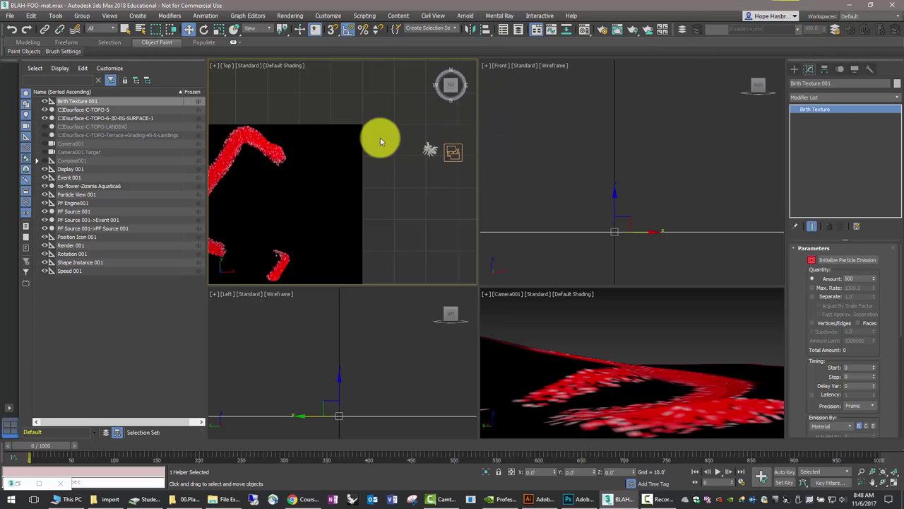
Enable particle emission so plant instances appear over the red terrain, then activate the Camera001 view
{"action": "scroll", "coordinate": [381, 138], "scroll_direction": "down", "scroll_amount": 1}
{"action": "scroll", "coordinate": [381, 134], "scroll_direction": "down", "scroll_amount": 2}
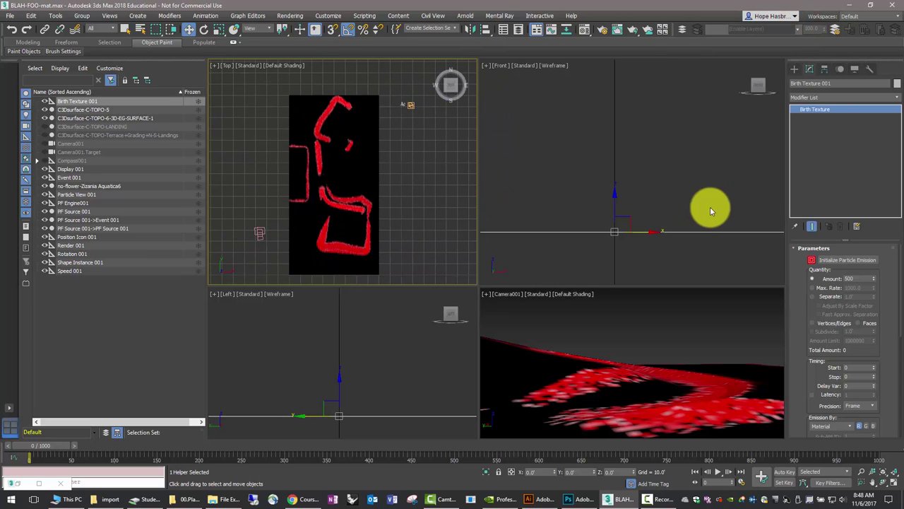
{"action": "left_click", "coordinate": [828, 260]}
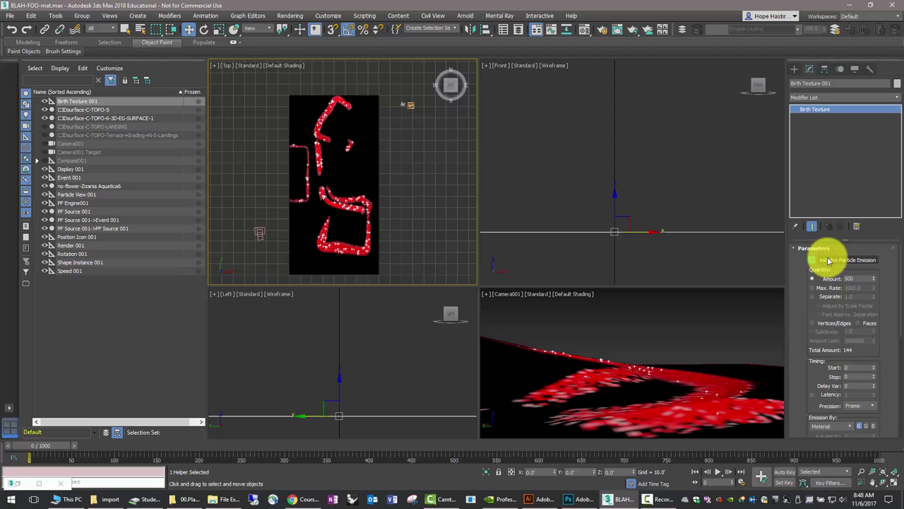
{"action": "left_click", "coordinate": [536, 310]}
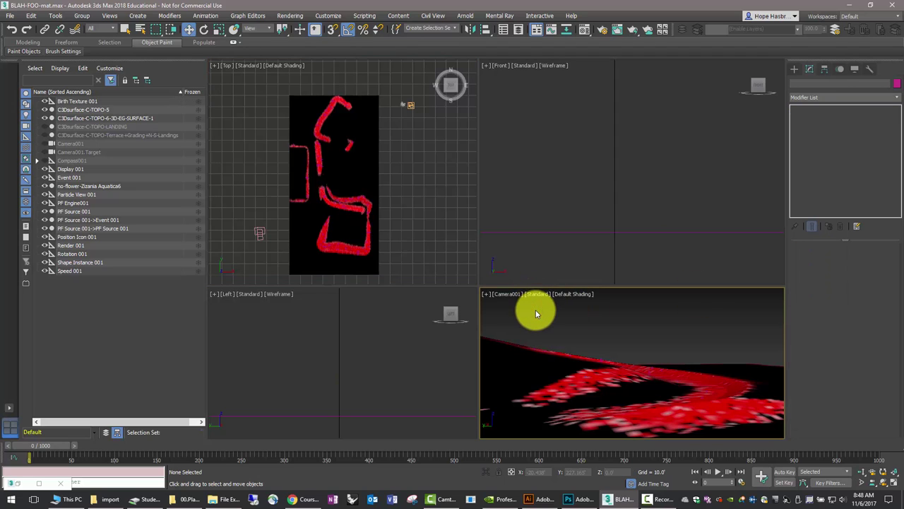
Bring up the rendered frame window and move it slightly to the right
{"action": "left_click", "coordinate": [510, 295]}
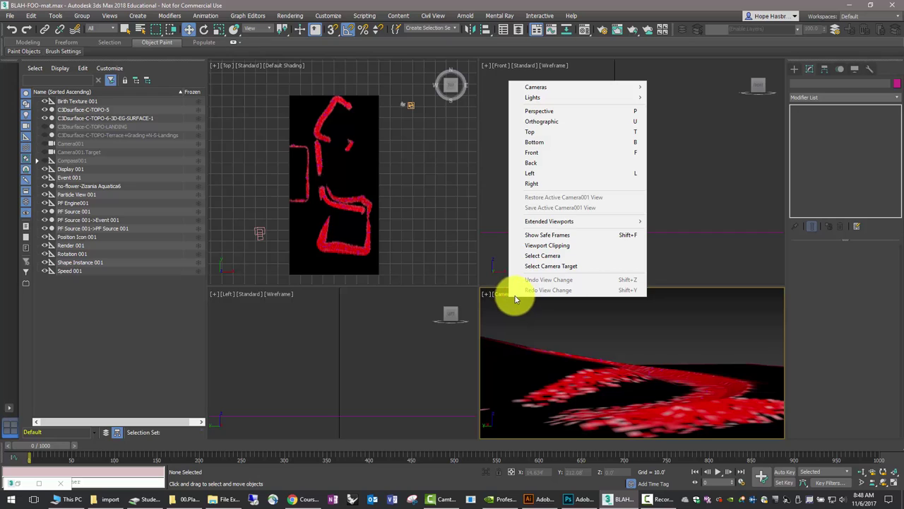
{"action": "left_click", "coordinate": [510, 300]}
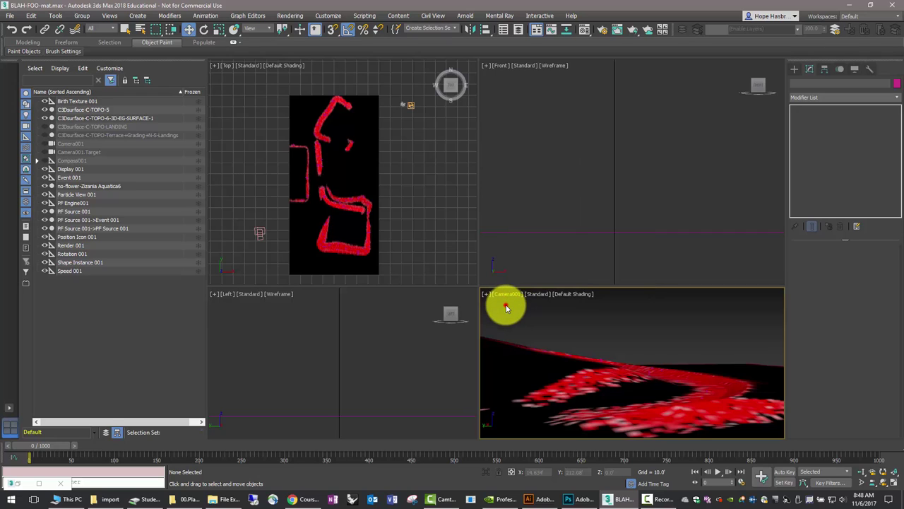
{"action": "left_click", "coordinate": [608, 328]}
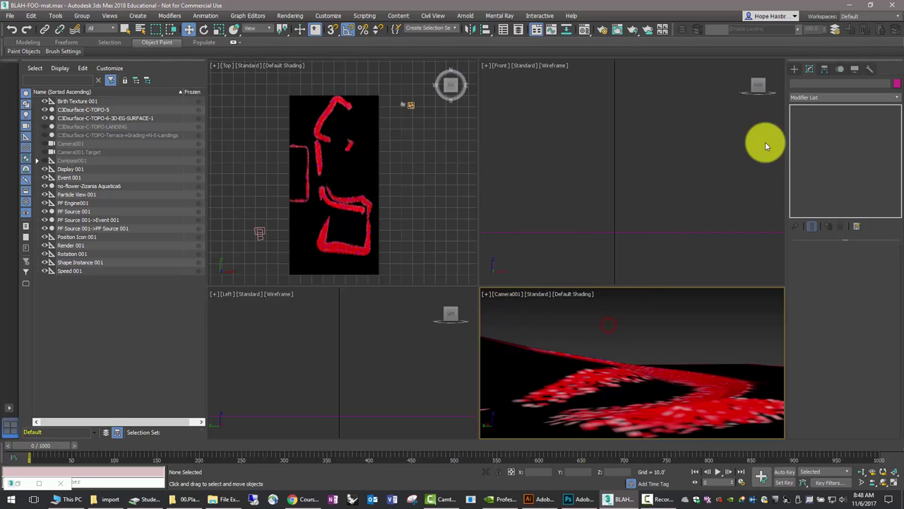
{"action": "left_click", "coordinate": [615, 32]}
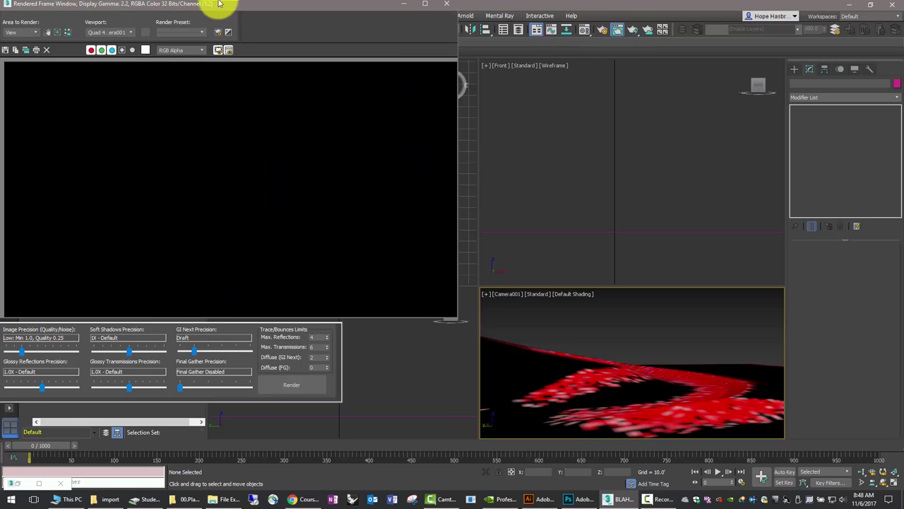
{"action": "left_click_drag", "start_coordinate": [220, 7], "coordinate": [268, 10]}
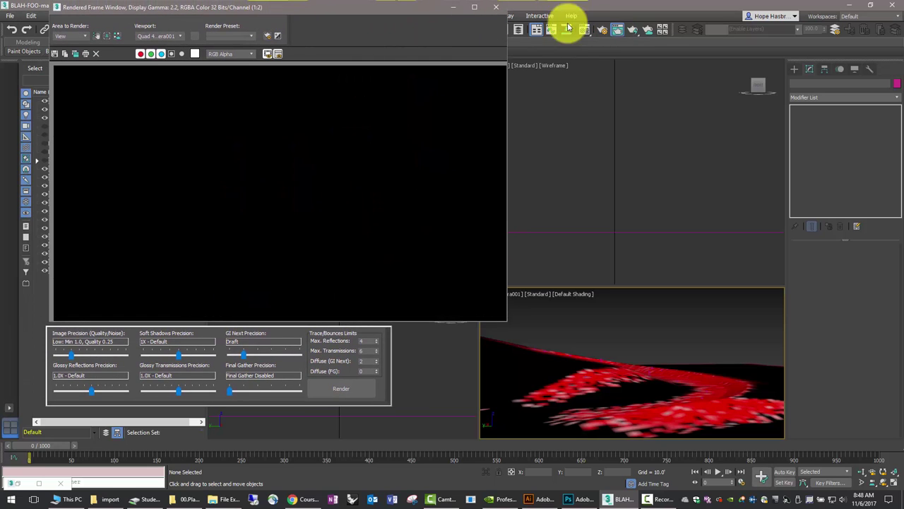
Set the render output width to 400 (400 × 225) and start a Camera001 test render
{"action": "left_click", "coordinate": [601, 32]}
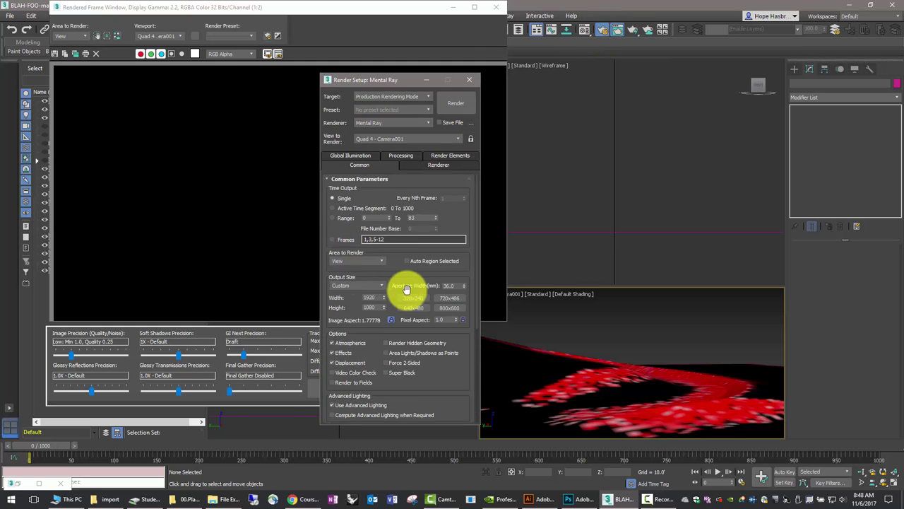
{"action": "left_click", "coordinate": [374, 297]}
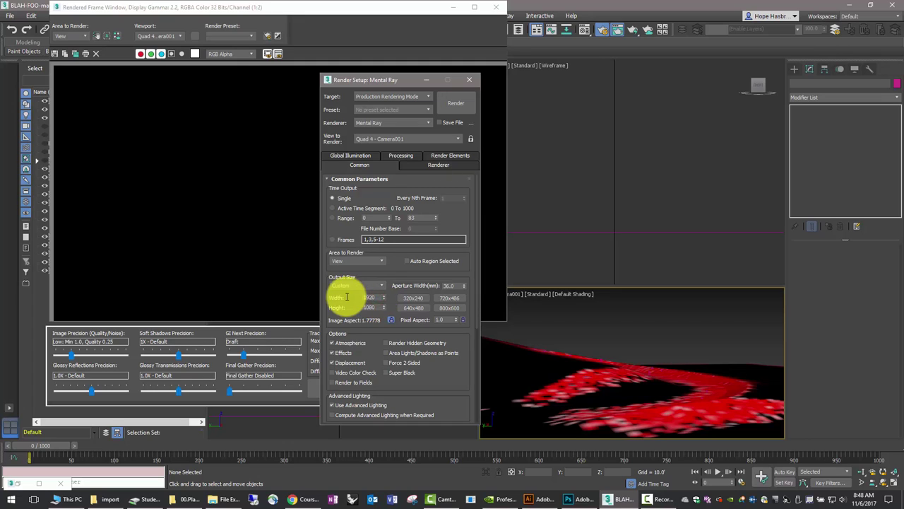
{"action": "double_click", "coordinate": [373, 297]}
{"action": "type", "text": "400"}
{"action": "left_click", "coordinate": [572, 306]}
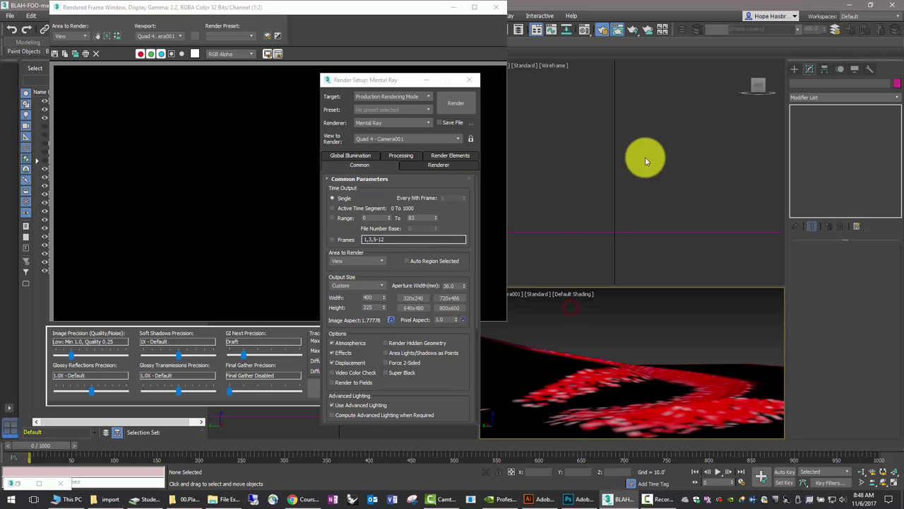
{"action": "left_click", "coordinate": [462, 102]}
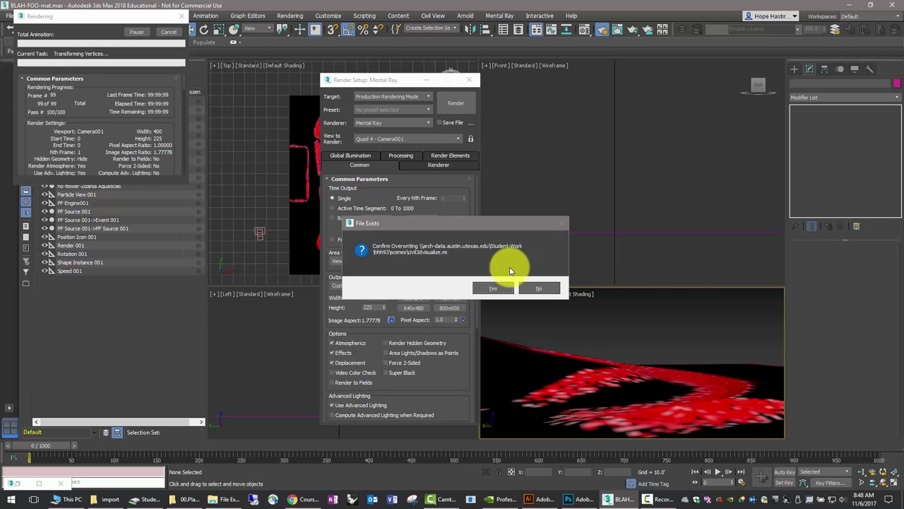
Decline the .mi overwrite, disable Export on Render, then render and close a Camera001 test image
{"action": "left_click", "coordinate": [541, 290]}
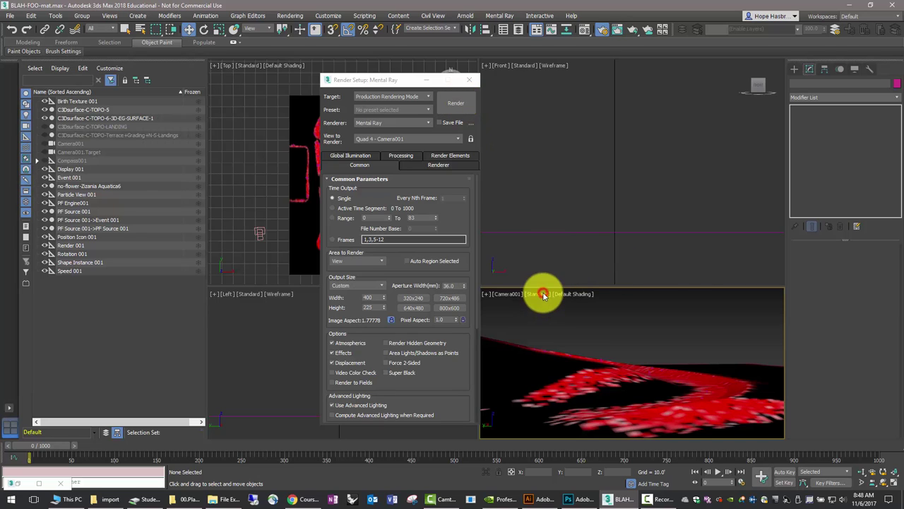
{"action": "left_click", "coordinate": [407, 155]}
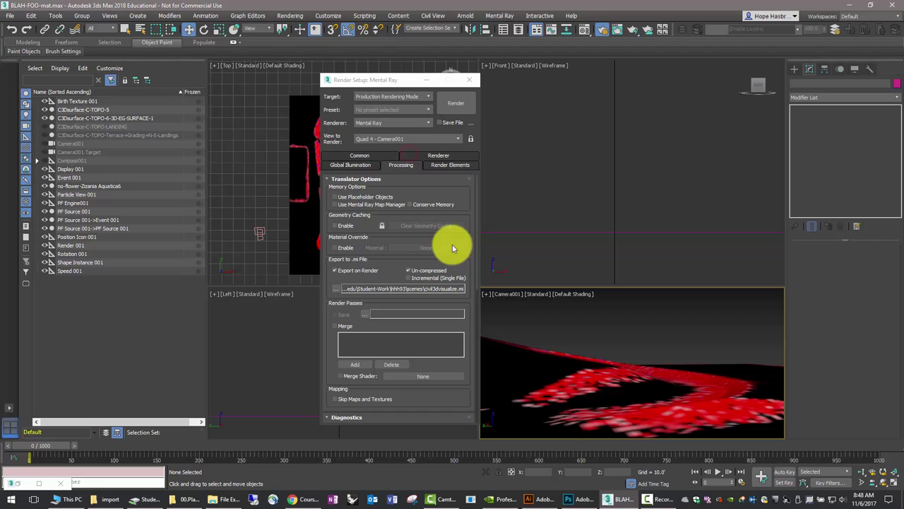
{"action": "left_click", "coordinate": [336, 271]}
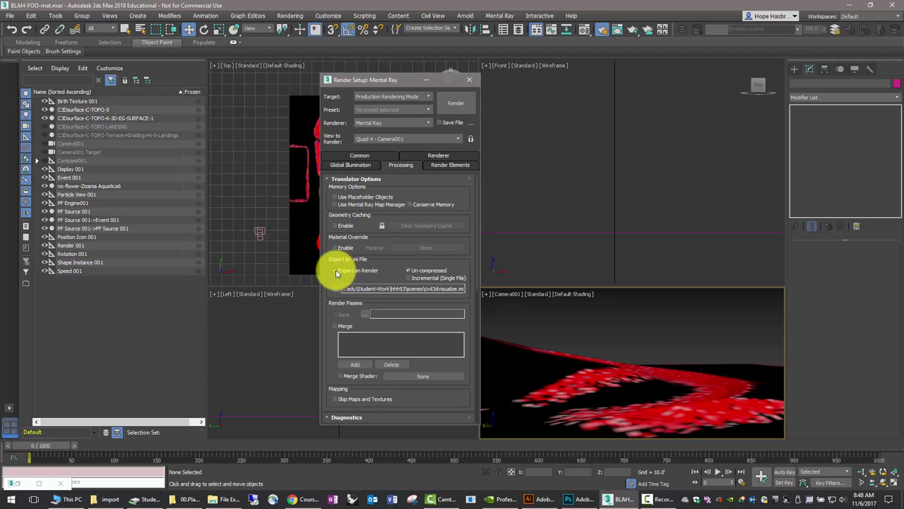
{"action": "left_click", "coordinate": [337, 270]}
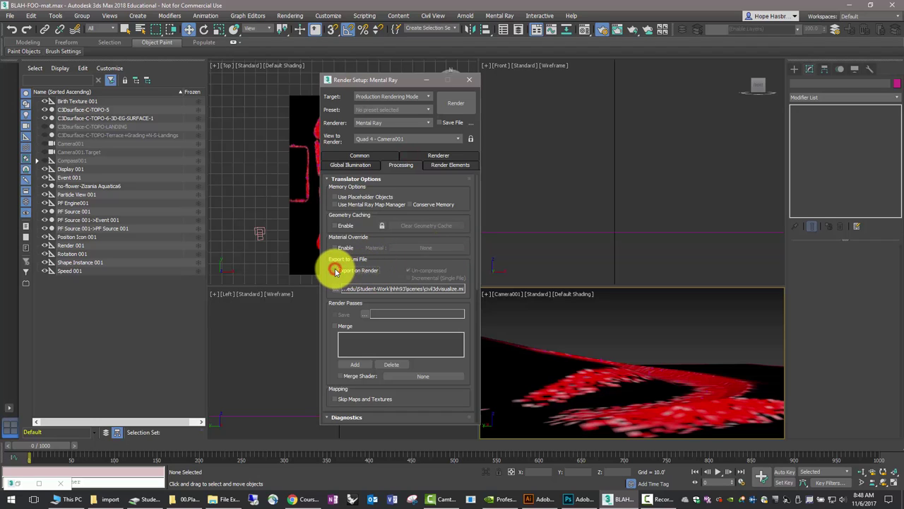
{"action": "left_click", "coordinate": [349, 155]}
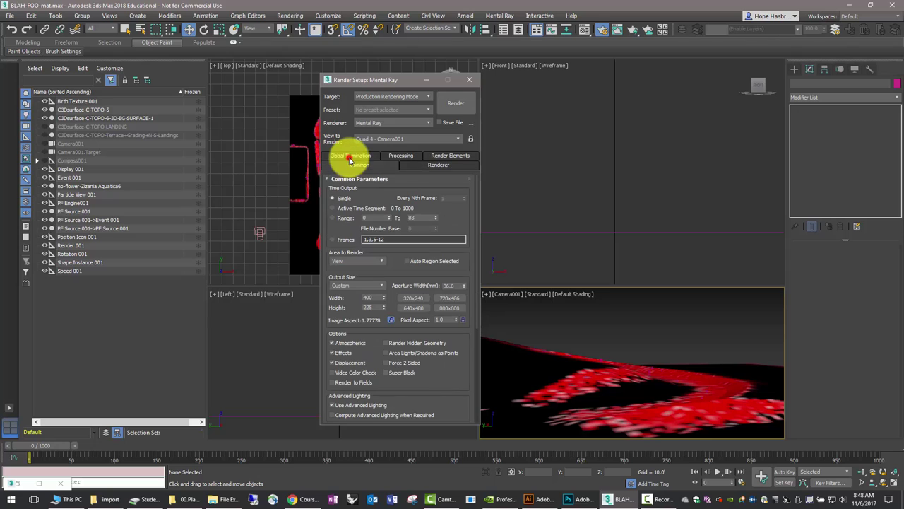
{"action": "left_click", "coordinate": [456, 104]}
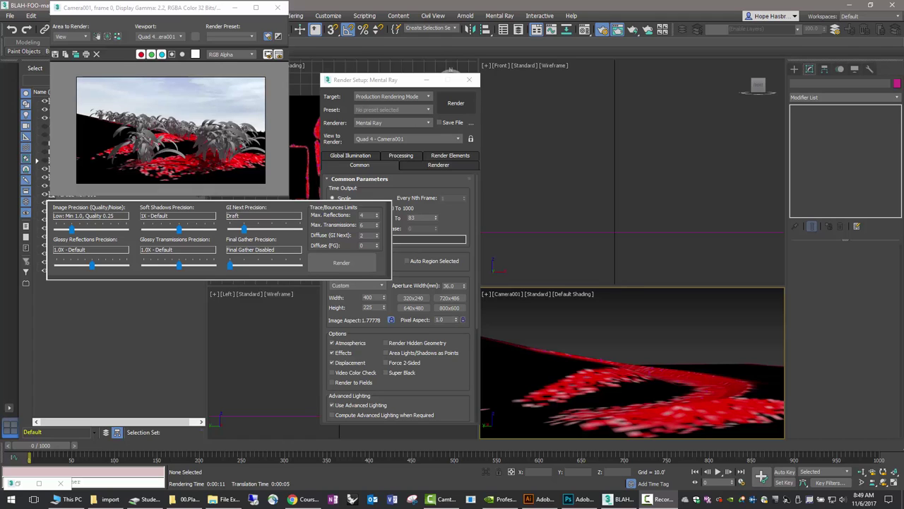
{"action": "left_click", "coordinate": [276, 9]}
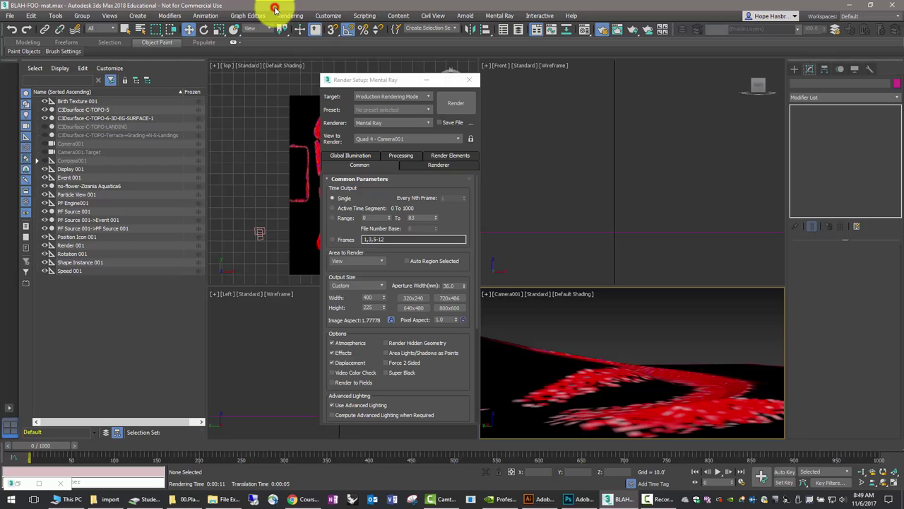
Select PF Source 001 and set the Shape Instance Scale % to 50 in Particle View
{"action": "left_click", "coordinate": [427, 82]}
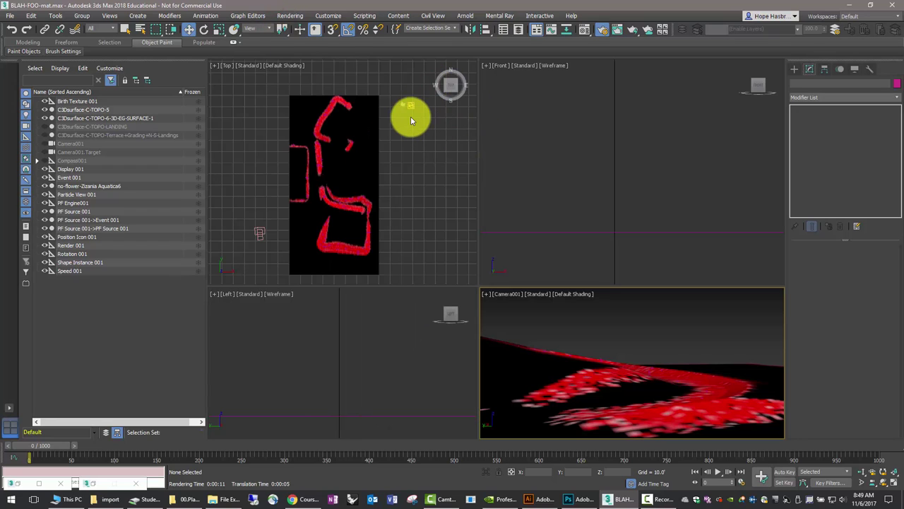
{"action": "left_click", "coordinate": [410, 106]}
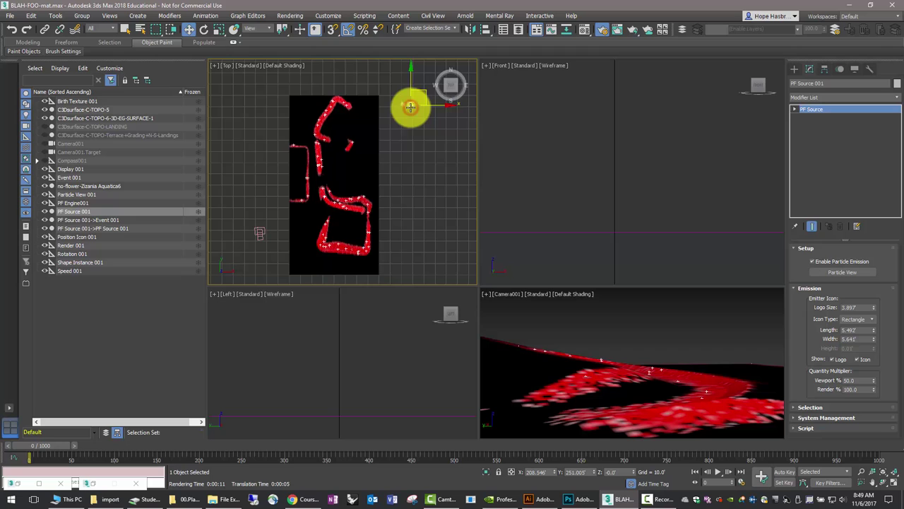
{"action": "key", "text": "6"}
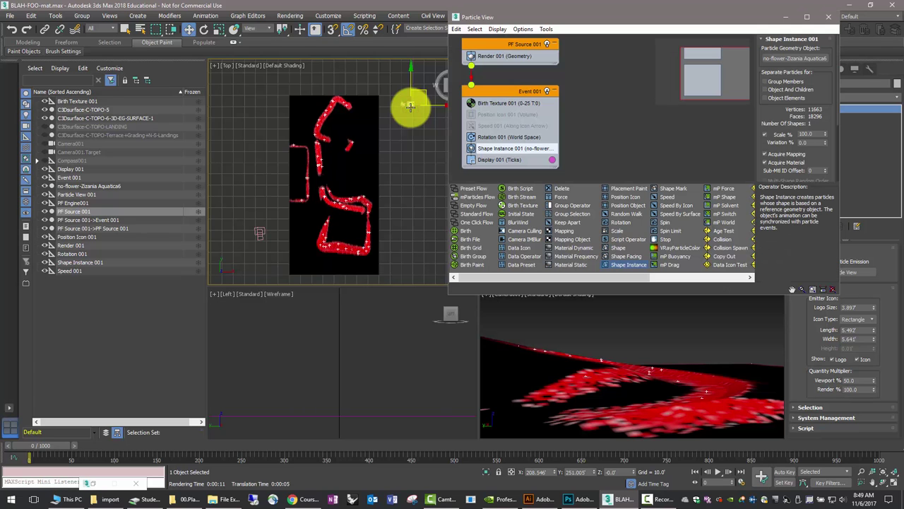
{"action": "double_click", "coordinate": [805, 133]}
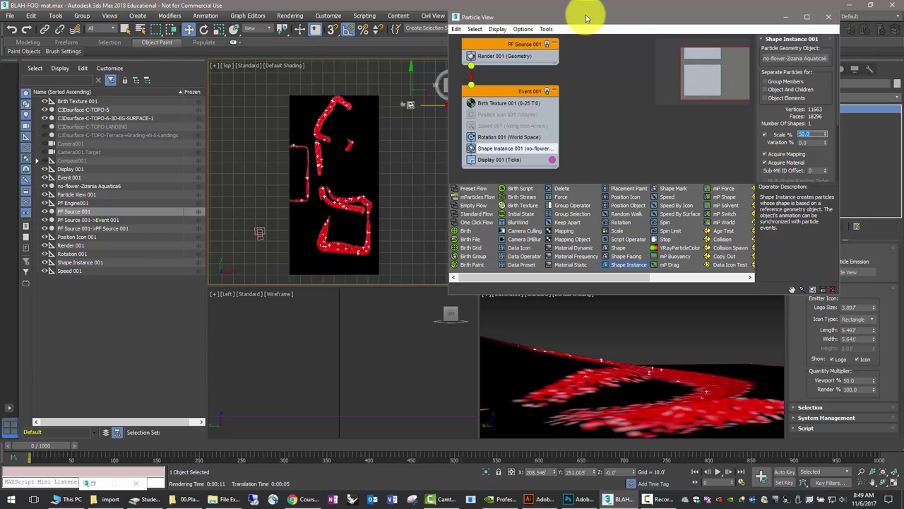
{"action": "left_click_drag", "start_coordinate": [585, 16], "coordinate": [546, 68]}
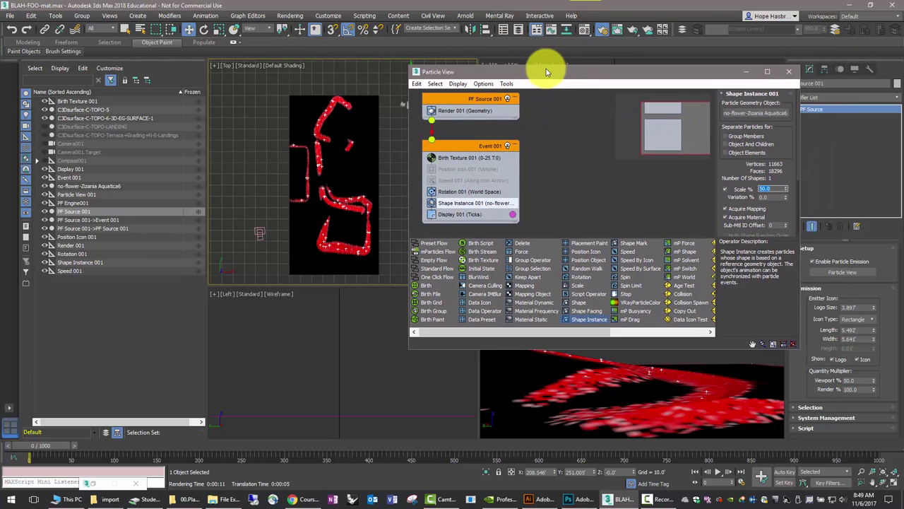
Render a Top-view test frame, then make the camera view the render target
{"action": "left_click", "coordinate": [616, 33]}
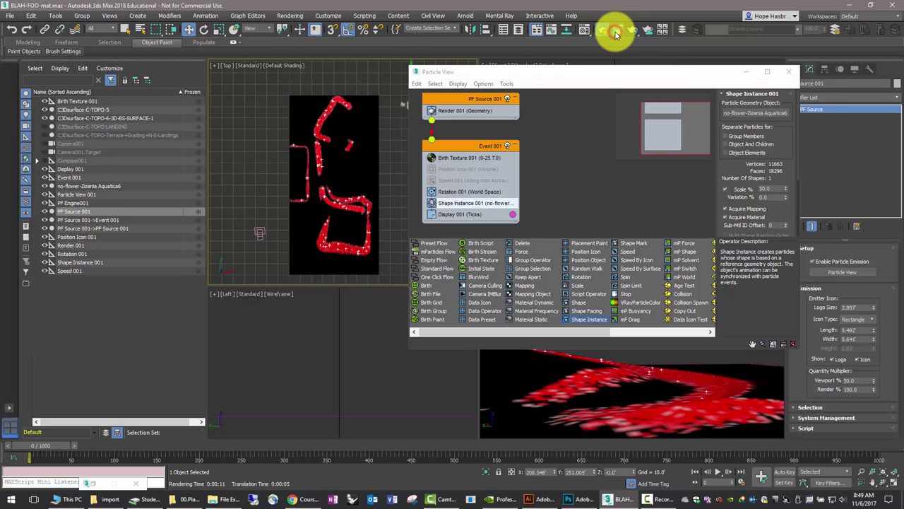
{"action": "left_click", "coordinate": [331, 268]}
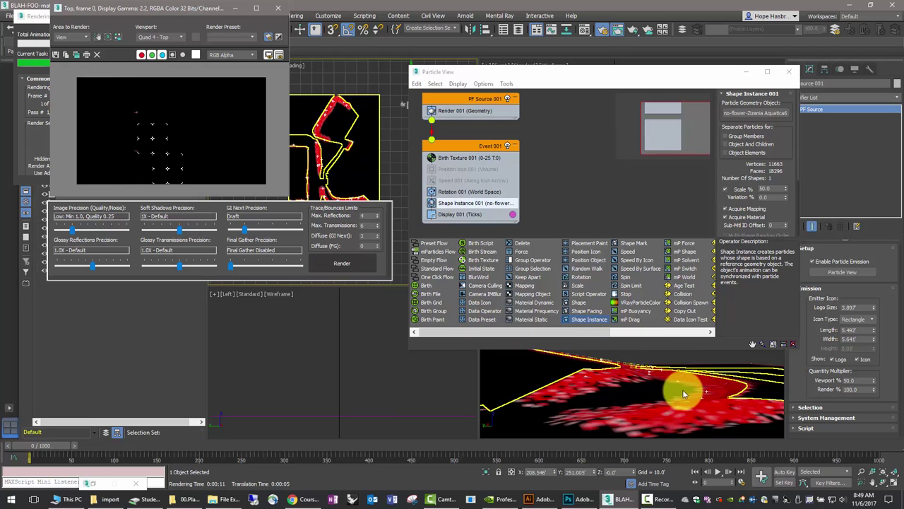
{"action": "left_click", "coordinate": [360, 268]}
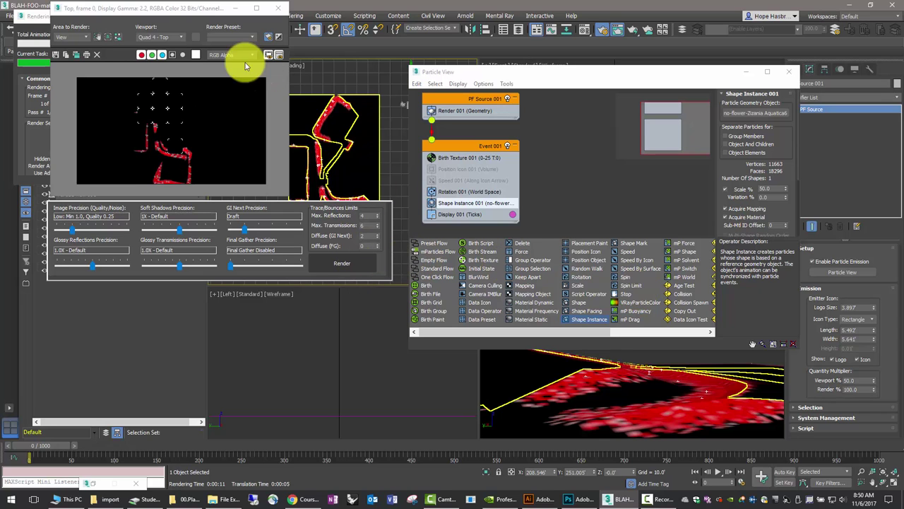
{"action": "key", "text": "shift+q"}
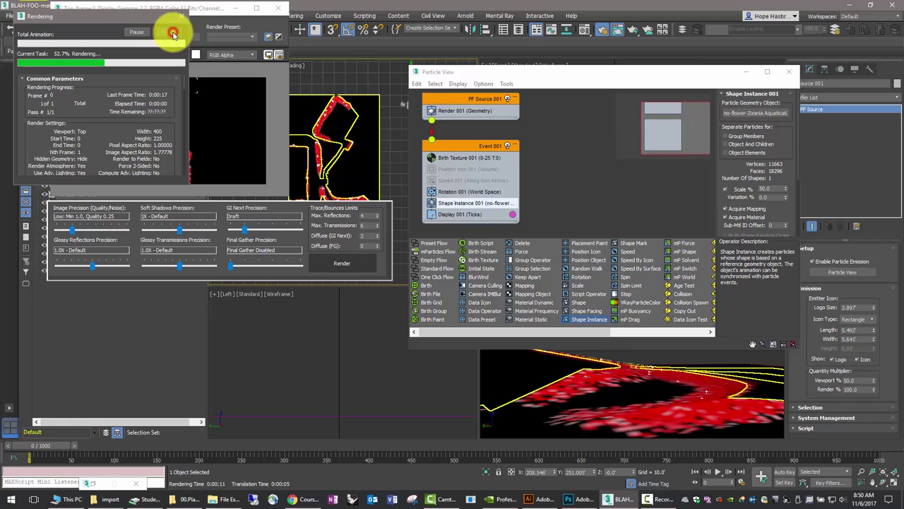
{"action": "left_click", "coordinate": [626, 359]}
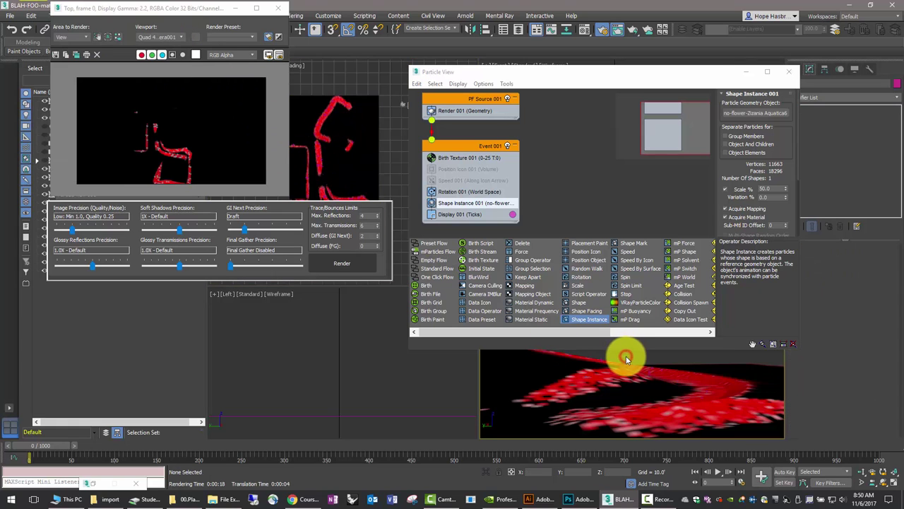
Render Camera001 to check the half-scale plants scattered over the red terrain
{"action": "left_click", "coordinate": [359, 261]}
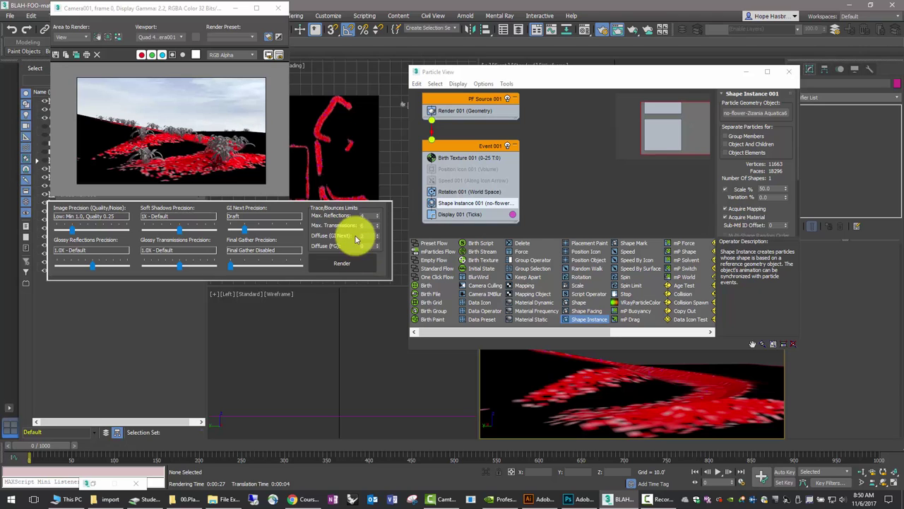
Close the test render and set the Shape Instance Scale % to 40
{"action": "left_click", "coordinate": [278, 9]}
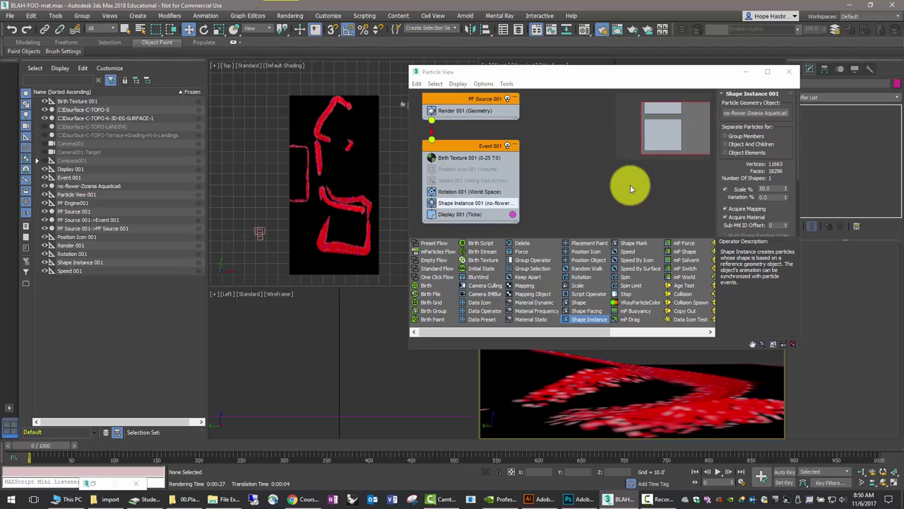
{"action": "double_click", "coordinate": [769, 189]}
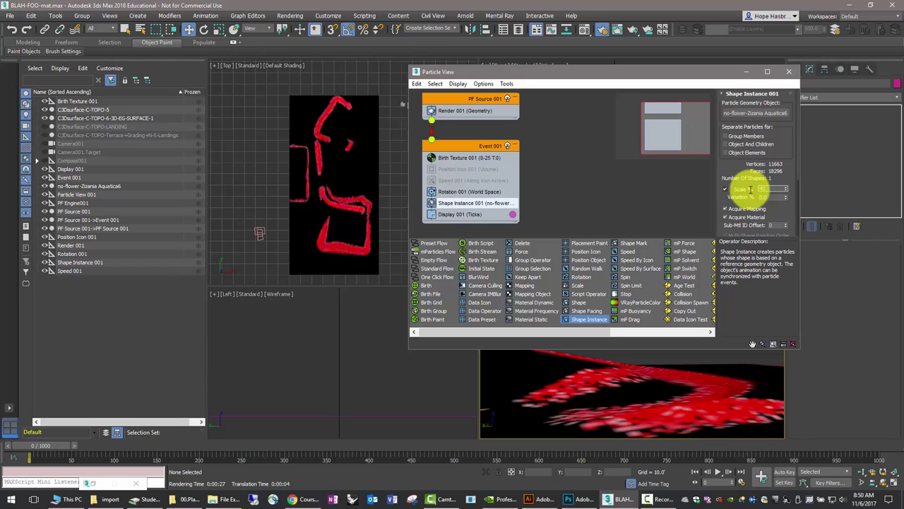
{"action": "type", "text": "40"}
{"action": "double_click", "coordinate": [777, 197]}
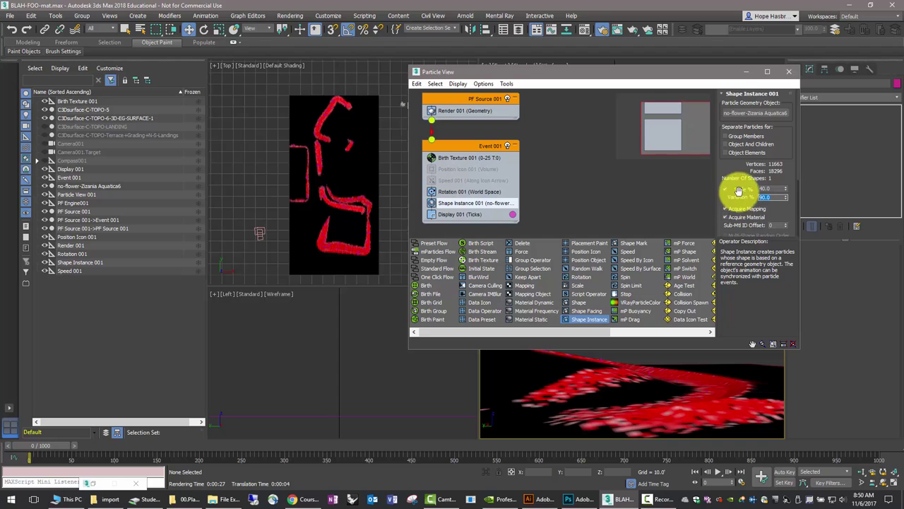
Set the Birth Texture 001 emission Amount to 10000 in its Initialization Parameters
{"action": "left_click", "coordinate": [468, 160]}
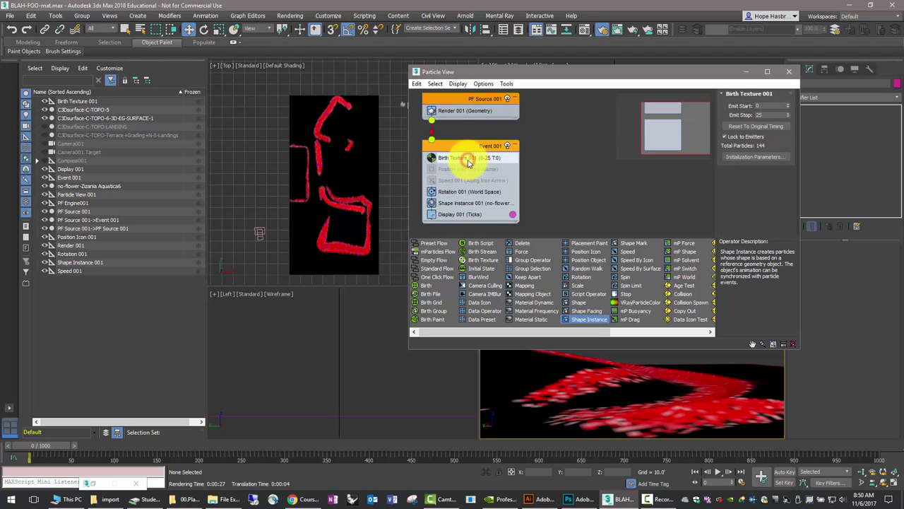
{"action": "left_click", "coordinate": [729, 158]}
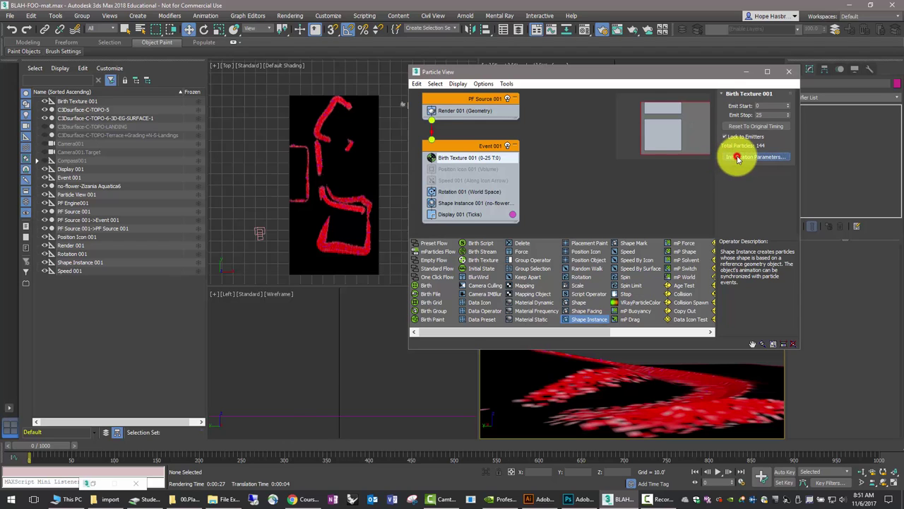
{"action": "left_click", "coordinate": [862, 277]}
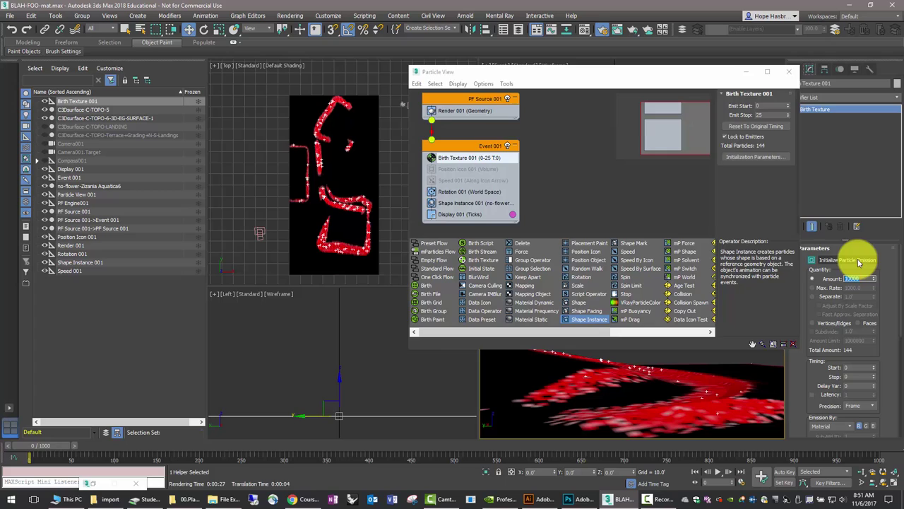
Initialize the particle emission, generating 2704 plants across the red terrain regions
{"action": "left_click", "coordinate": [857, 260]}
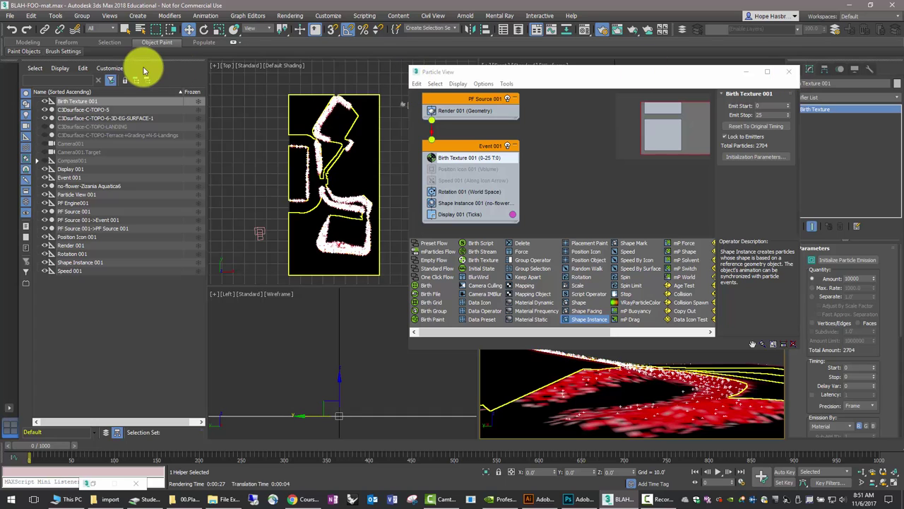
{"action": "left_click", "coordinate": [9, 16]}
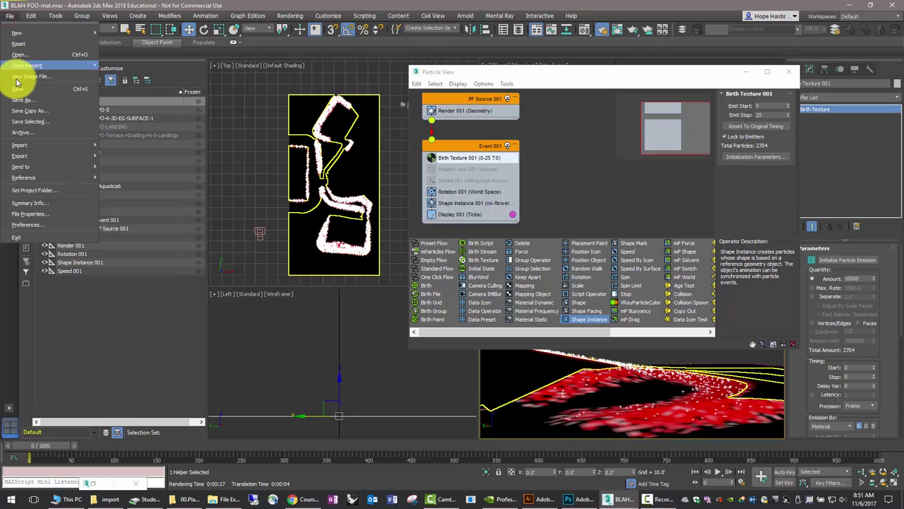